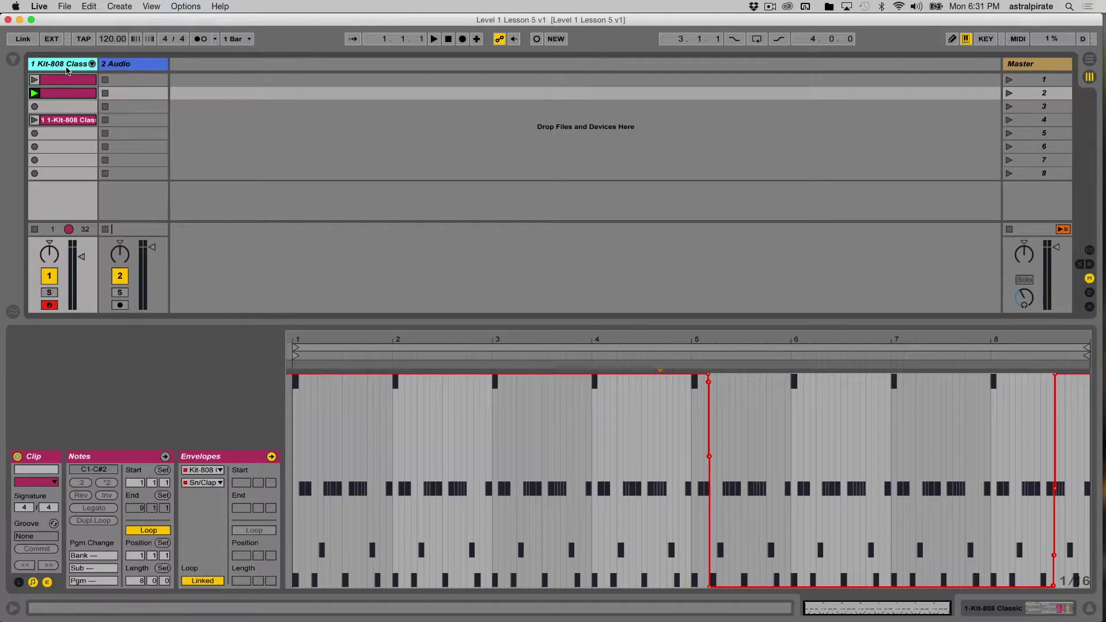
# Step: Inspect the 1-, 2- and 8-bar Kit-808 clips, launch the 8-bar one, then select the 2-bar clip
pyautogui.click(67, 93)
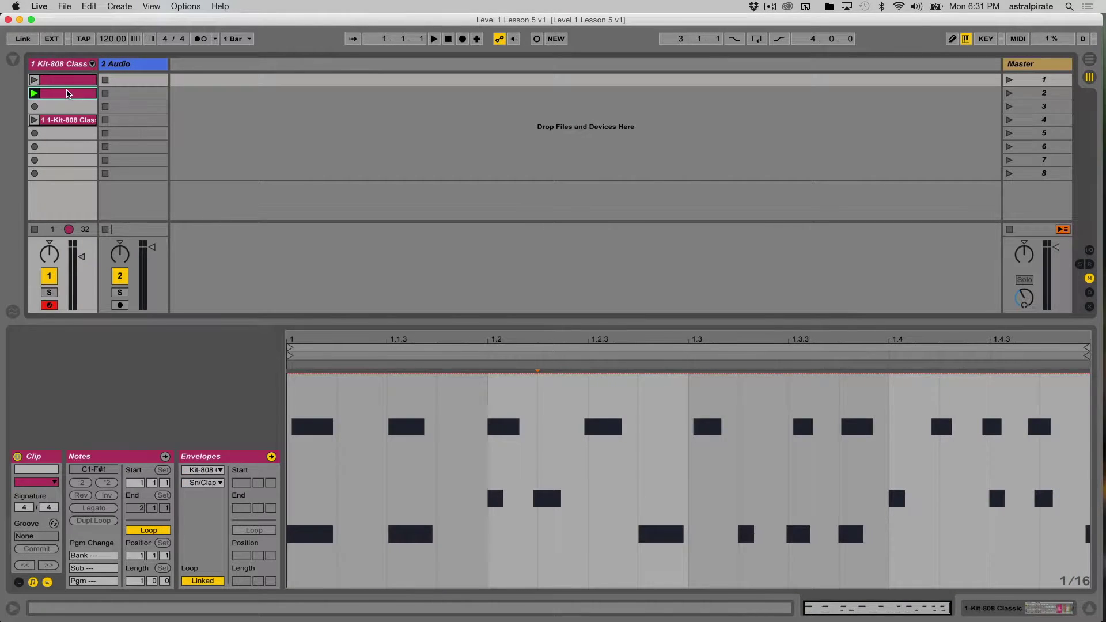
pyautogui.click(68, 119)
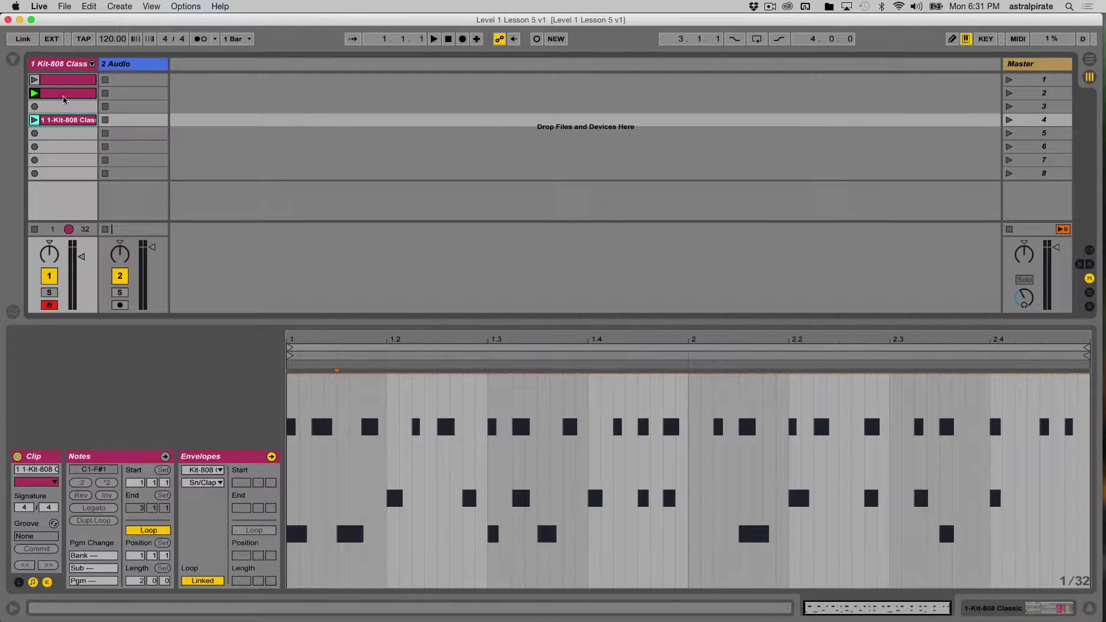
pyautogui.click(63, 95)
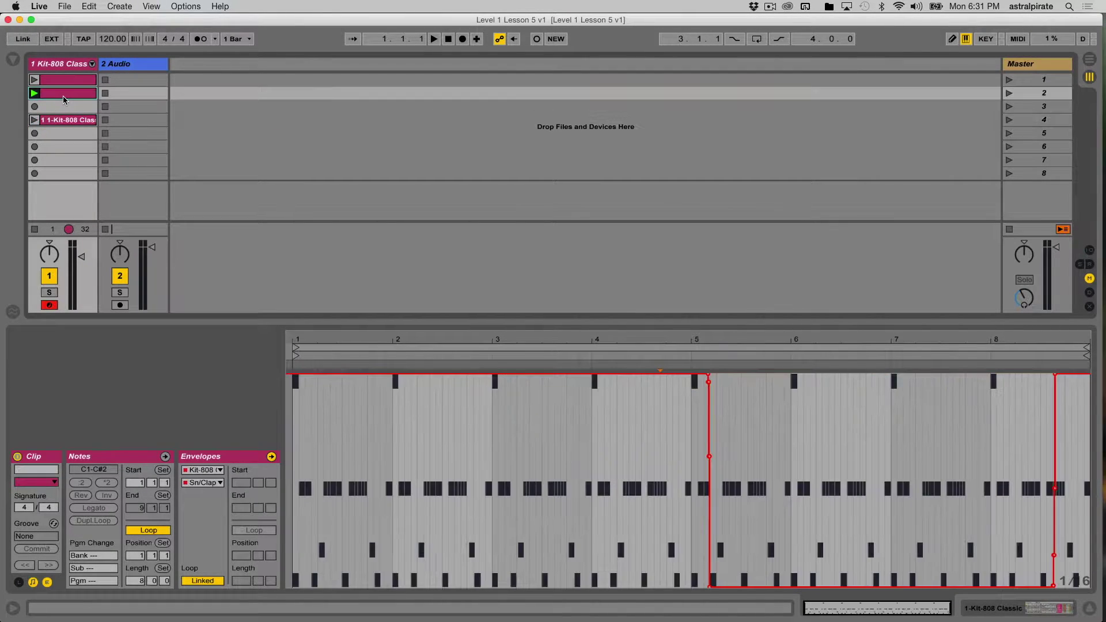
pyautogui.click(33, 93)
pyautogui.click(57, 123)
# Step: Delete the two-bar drum clip and the drum clip in the top slot
pyautogui.press('Delete')
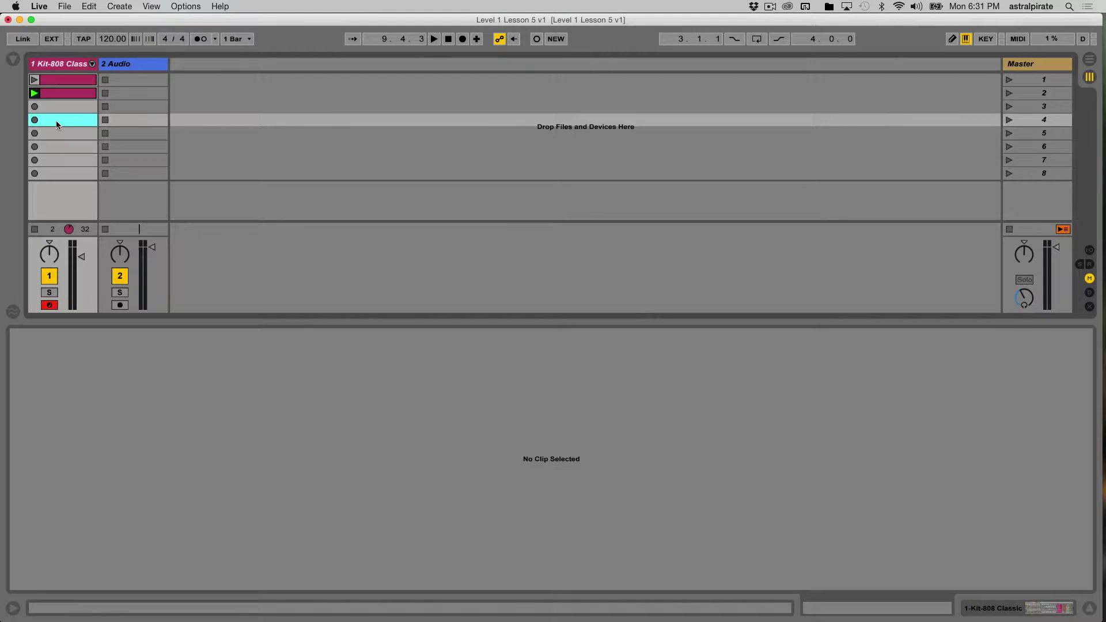
pyautogui.click(59, 83)
pyautogui.press('Delete')
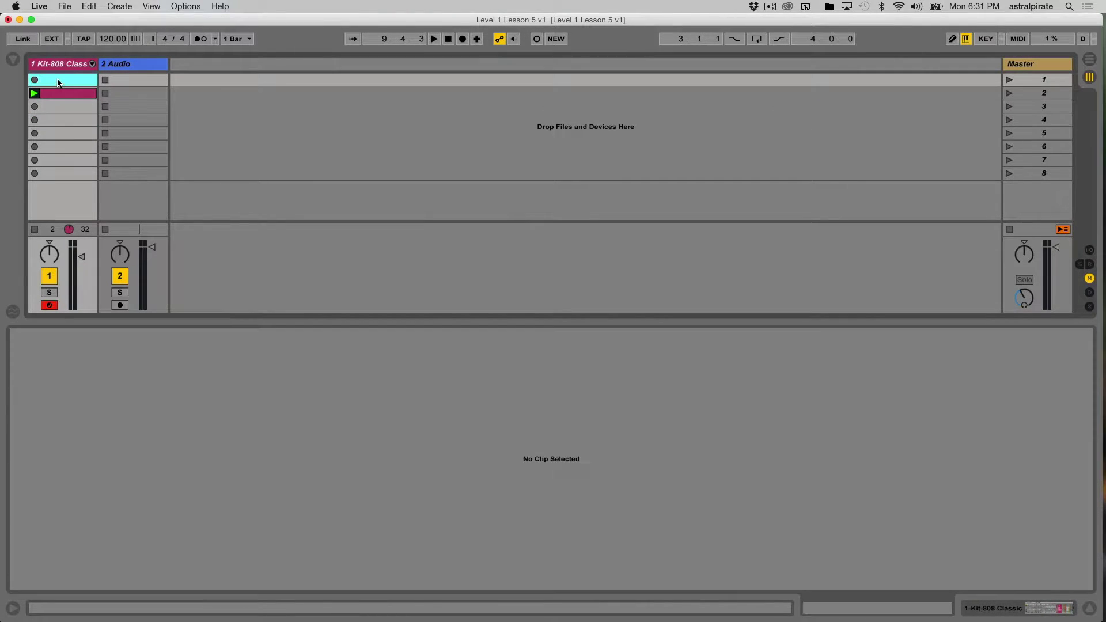
# Step: Move the 8-bar drum clip into the top slot and show its notes as drum lanes
pyautogui.click(66, 95)
pyautogui.moveTo(67, 94); pyautogui.dragTo(67, 81)
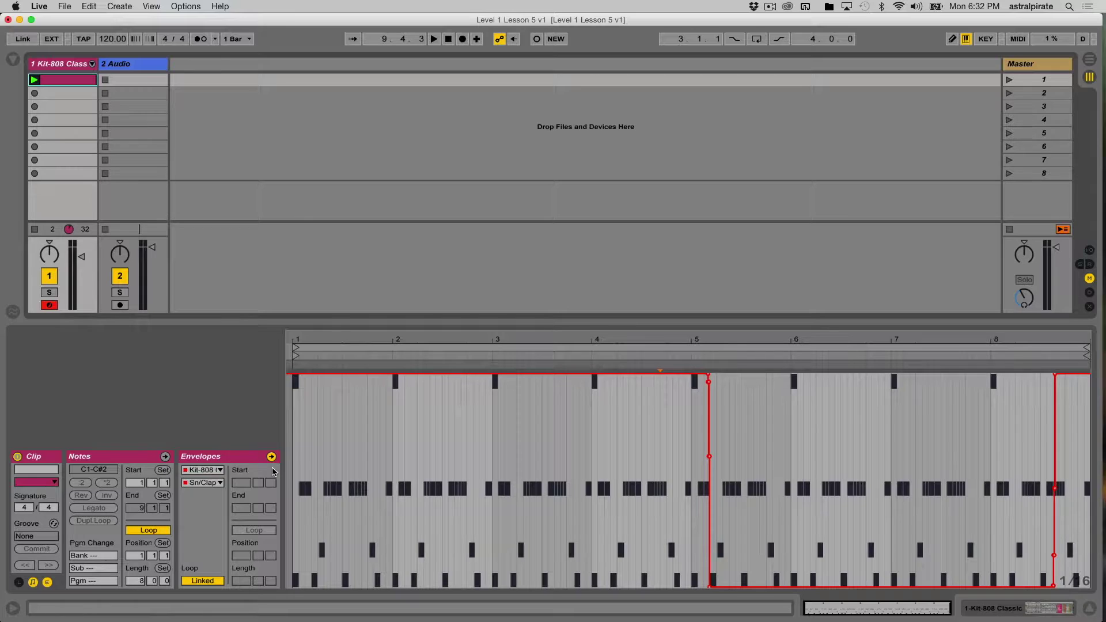
pyautogui.click(166, 458)
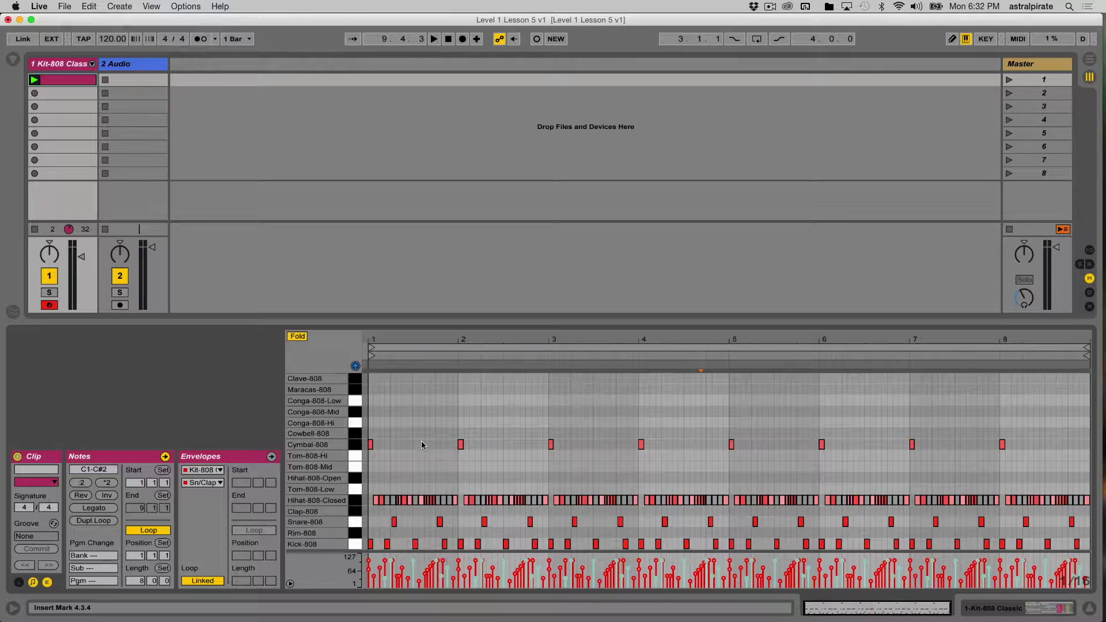
pyautogui.click(13, 60)
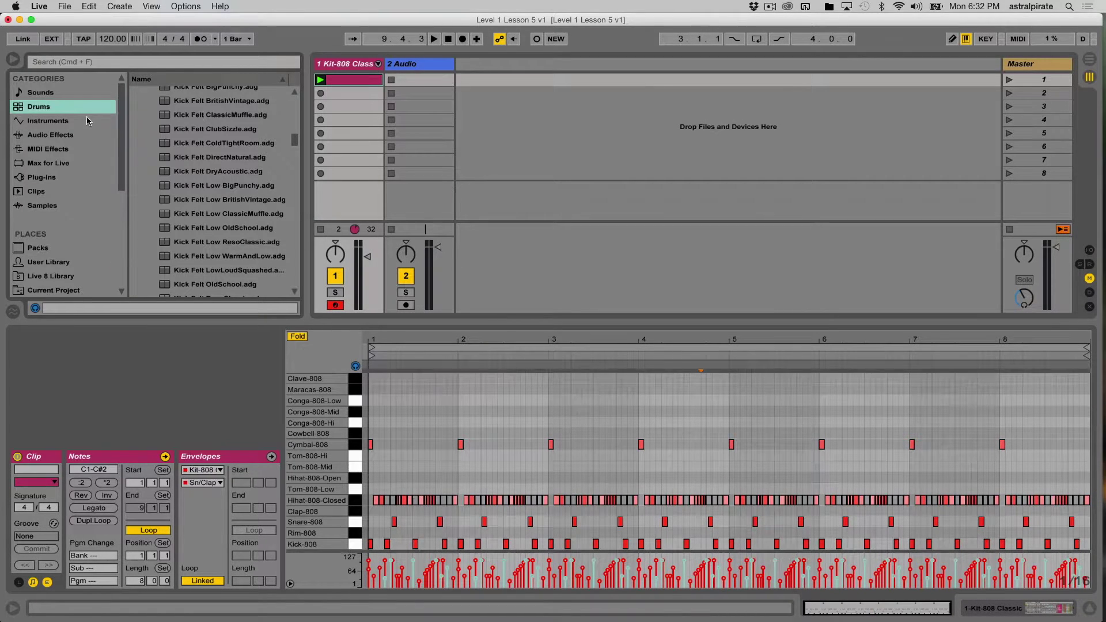
# Step: Browse Loopmasters to the BREAKS > Percussion and Top Loops folder
pyautogui.moveTo(121, 145); pyautogui.dragTo(122, 171)
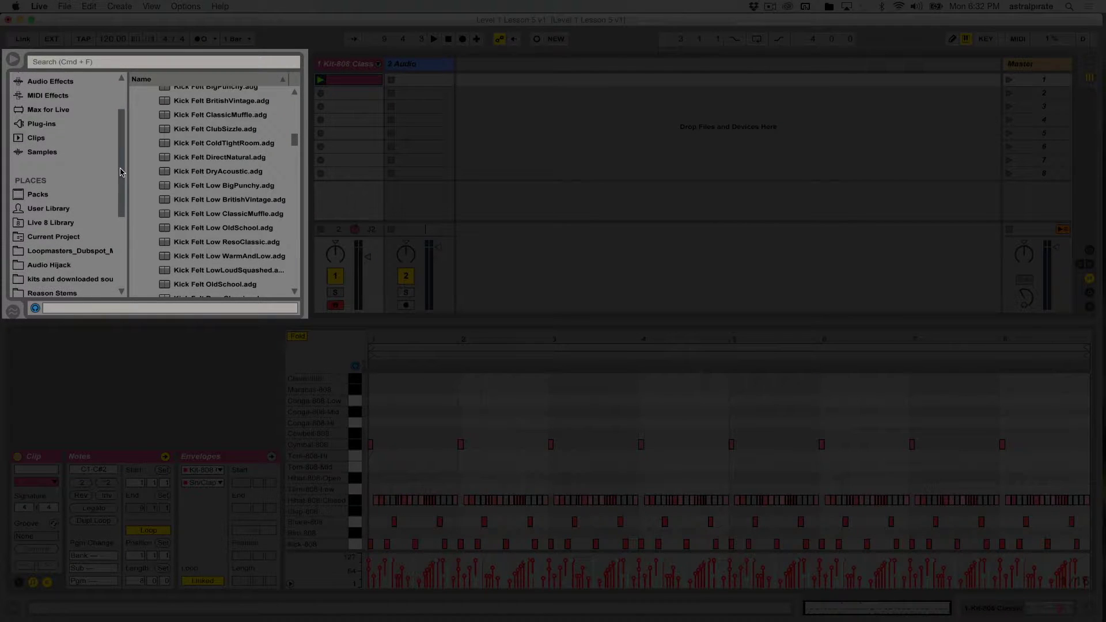
pyautogui.click(64, 251)
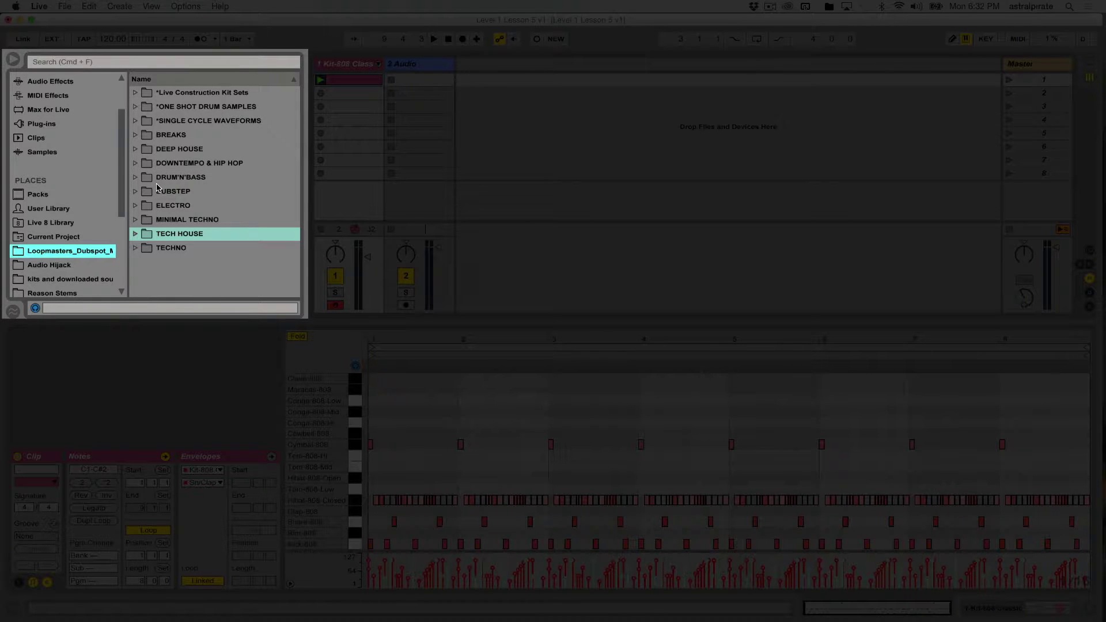
pyautogui.click(135, 164)
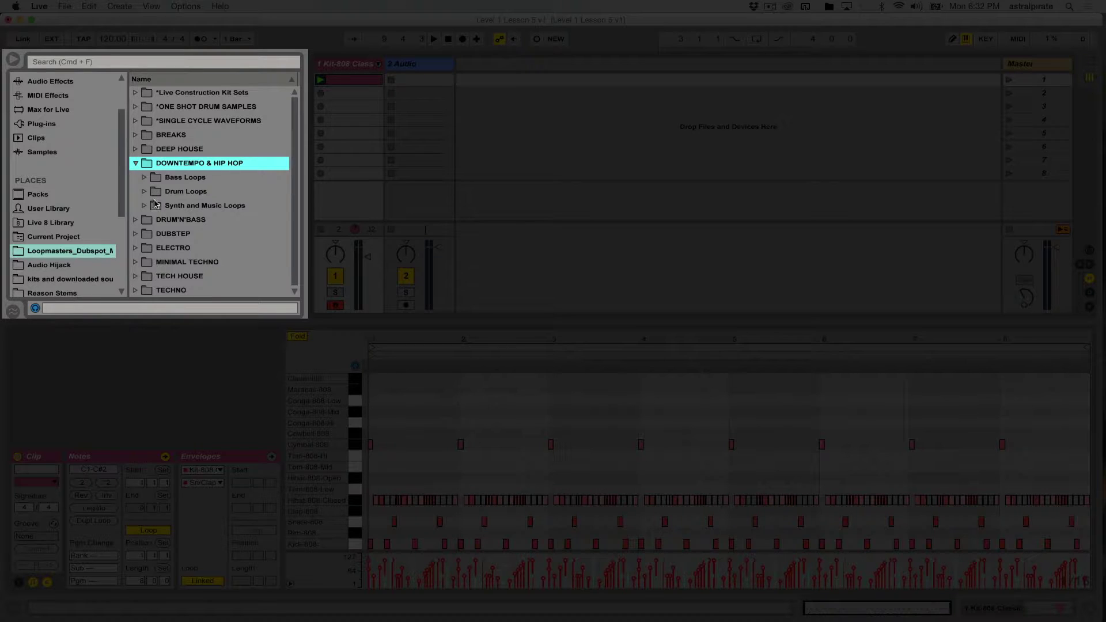
pyautogui.click(135, 163)
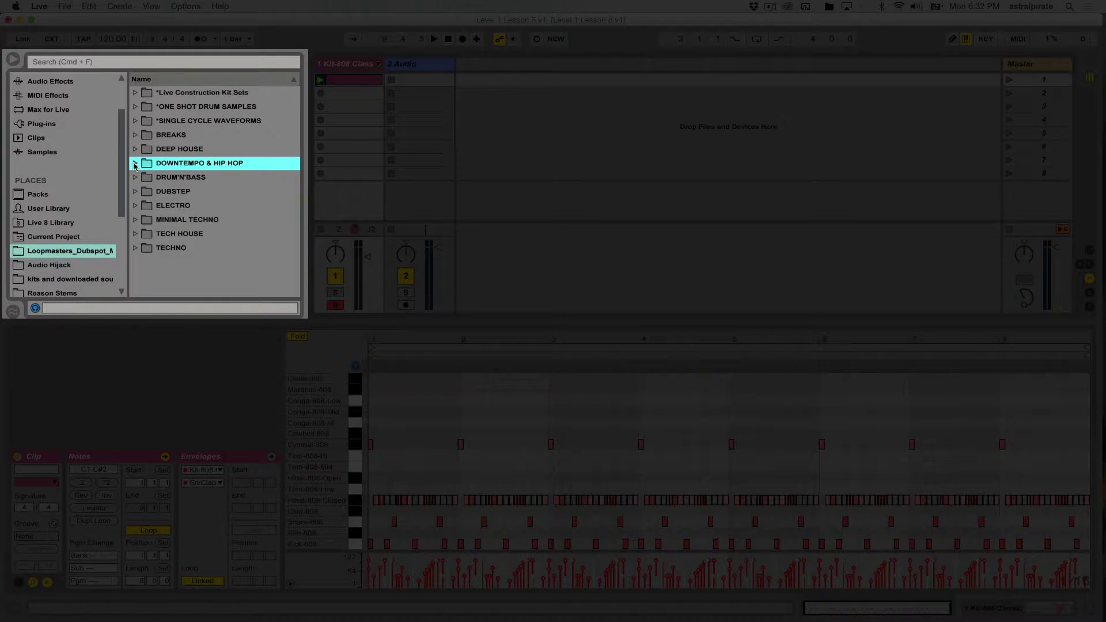
pyautogui.click(136, 136)
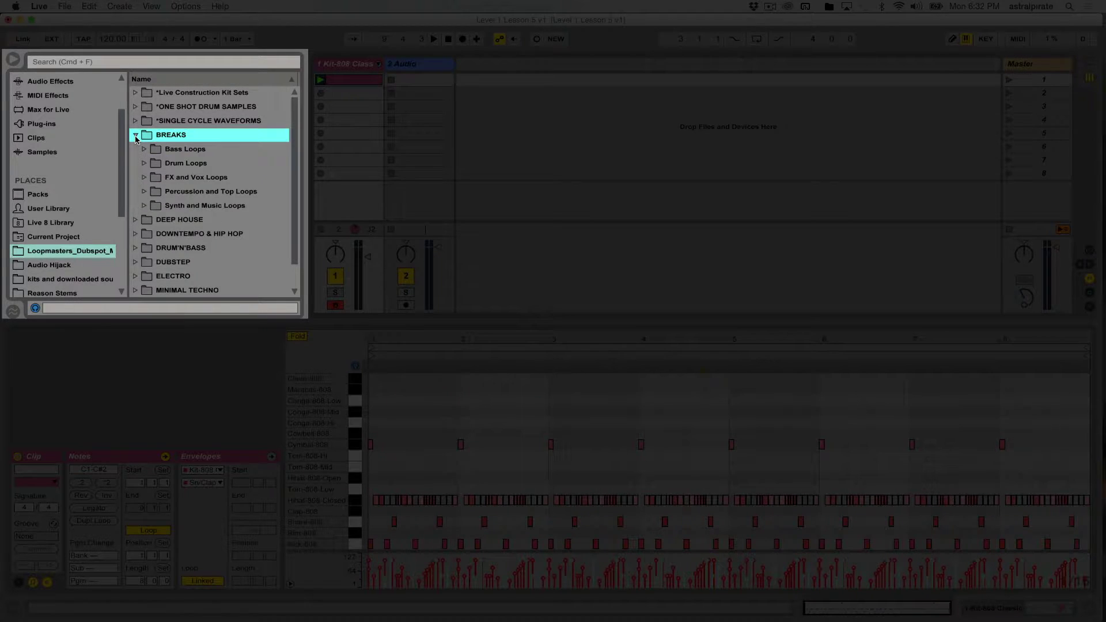
pyautogui.click(144, 192)
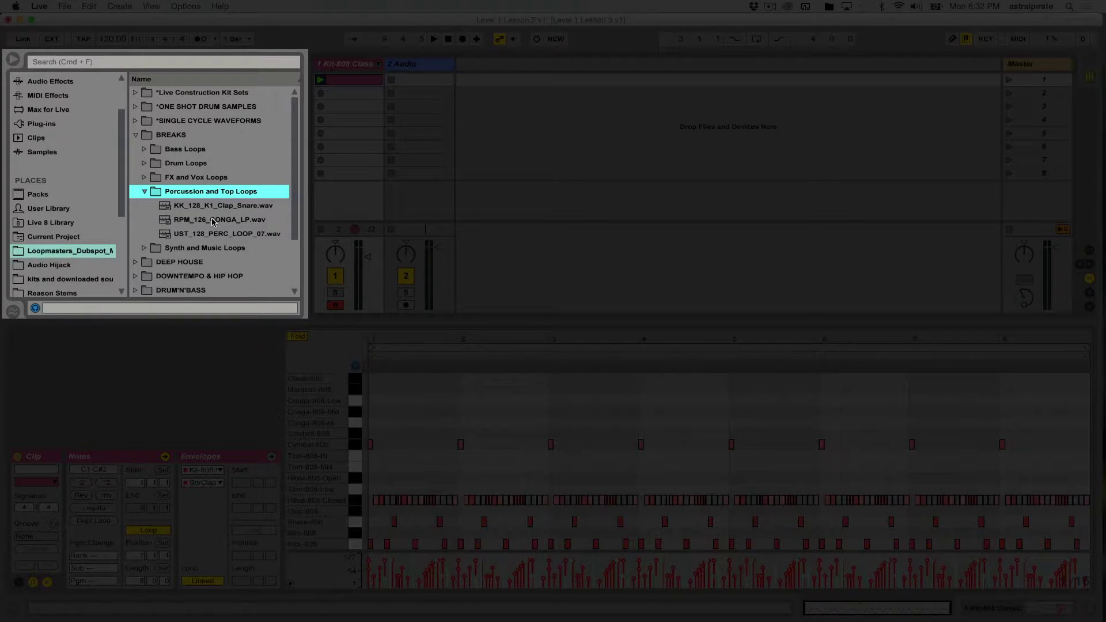
# Step: Preview KK_128_K1_Clap_Snare, RPM_126_CONGA_LP and UST_128_PERC_LOOP_07, settling on the conga loop
pyautogui.click(232, 210)
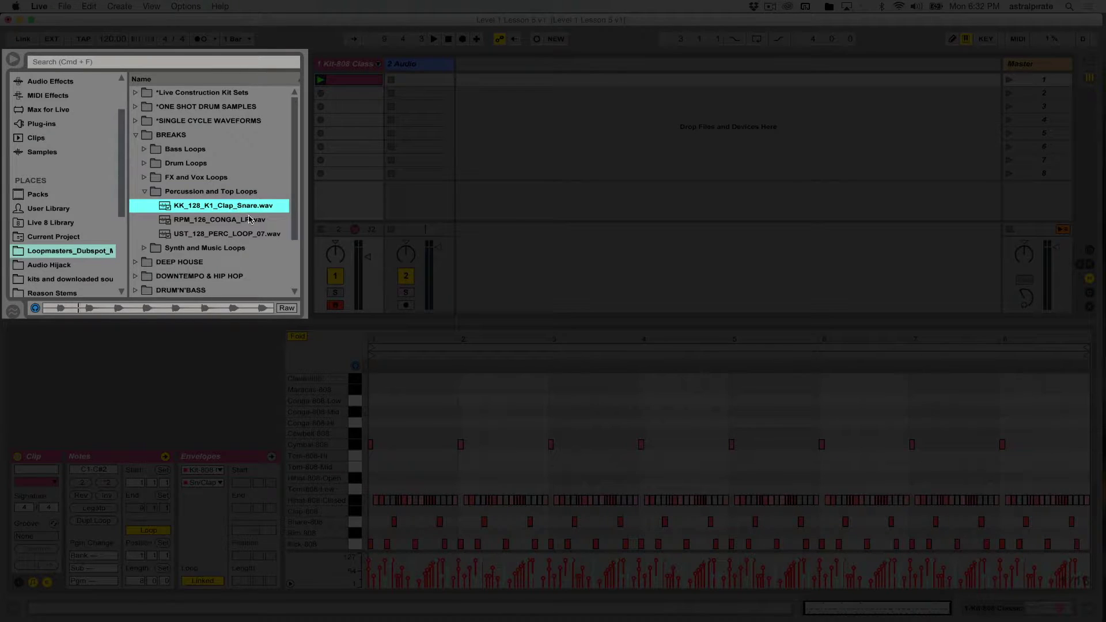
pyautogui.click(256, 224)
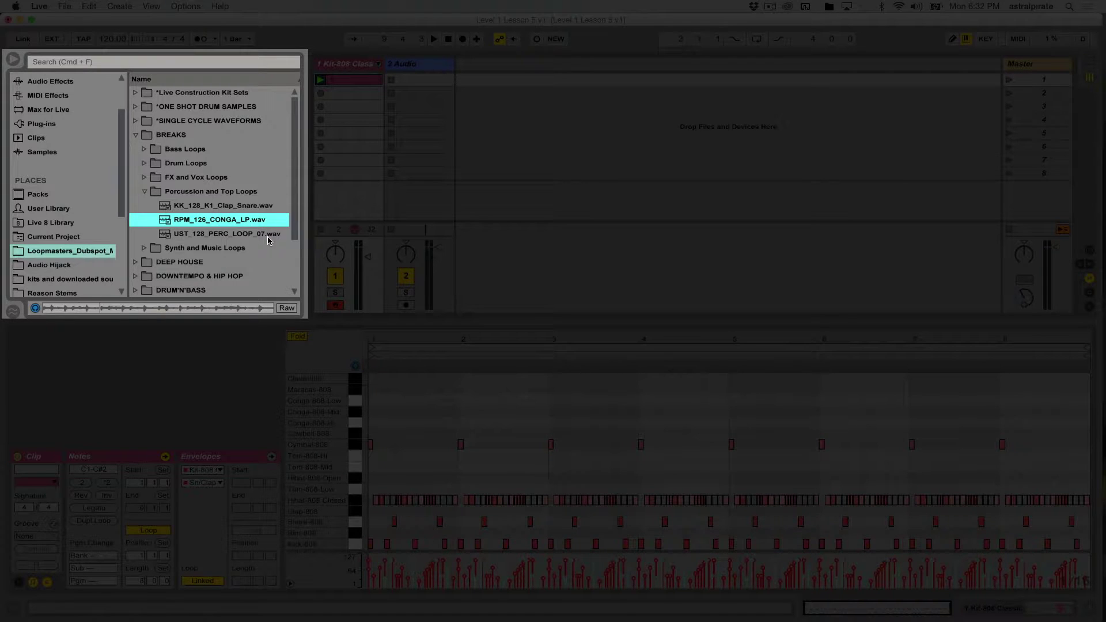
pyautogui.click(268, 234)
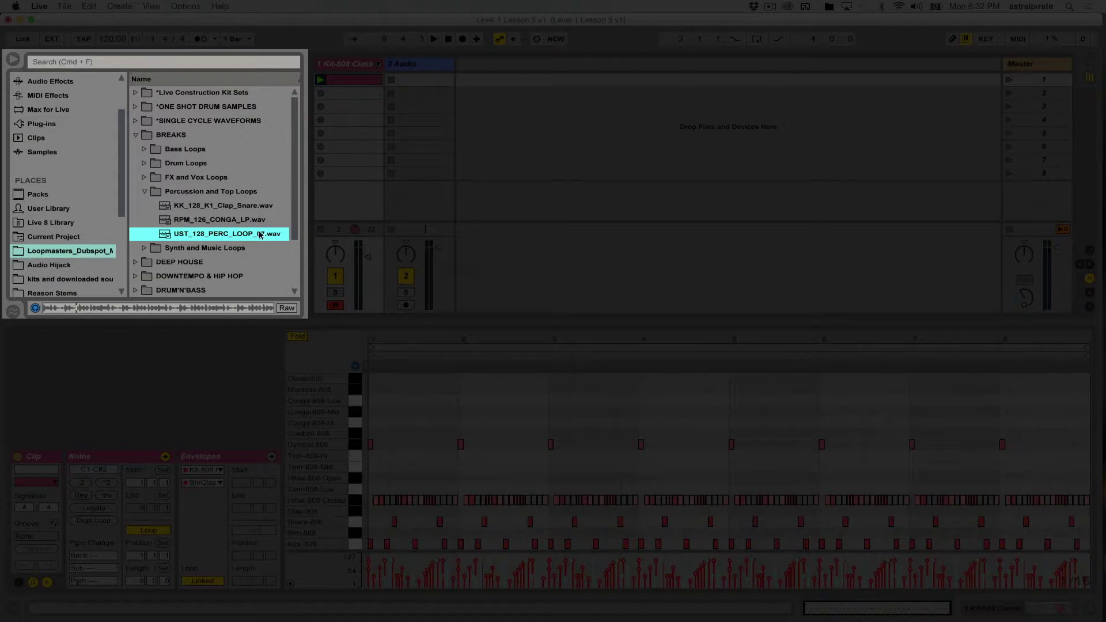
pyautogui.click(220, 222)
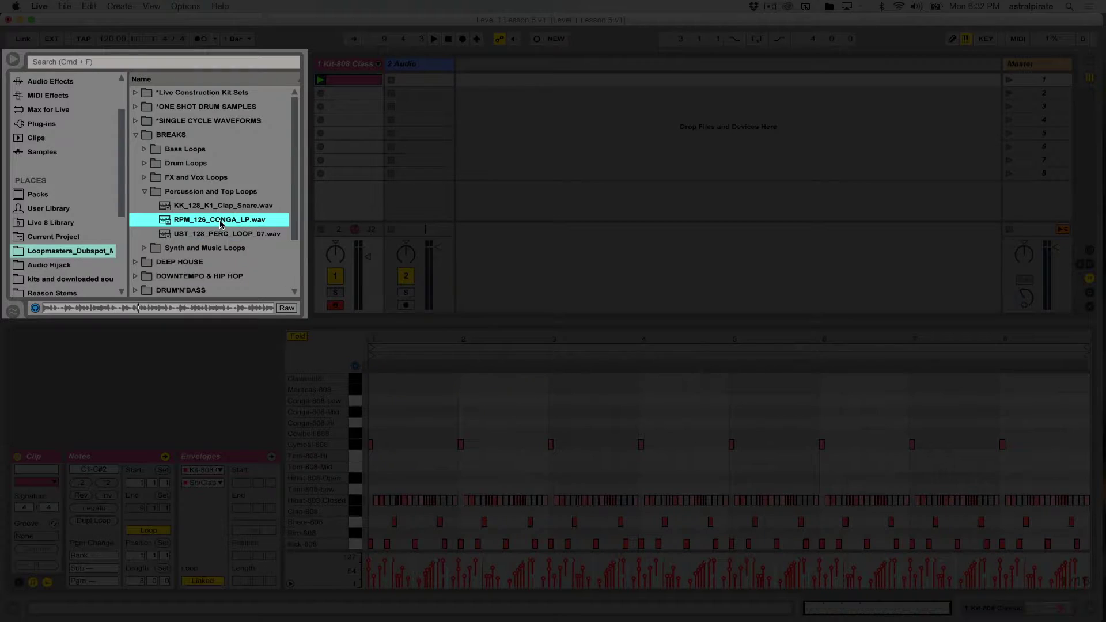
# Step: Place RPM_126_CONGA_LP.wav in 2 Audio's first slot and launch it with the 808 clip
pyautogui.moveTo(220, 224); pyautogui.dragTo(411, 84)
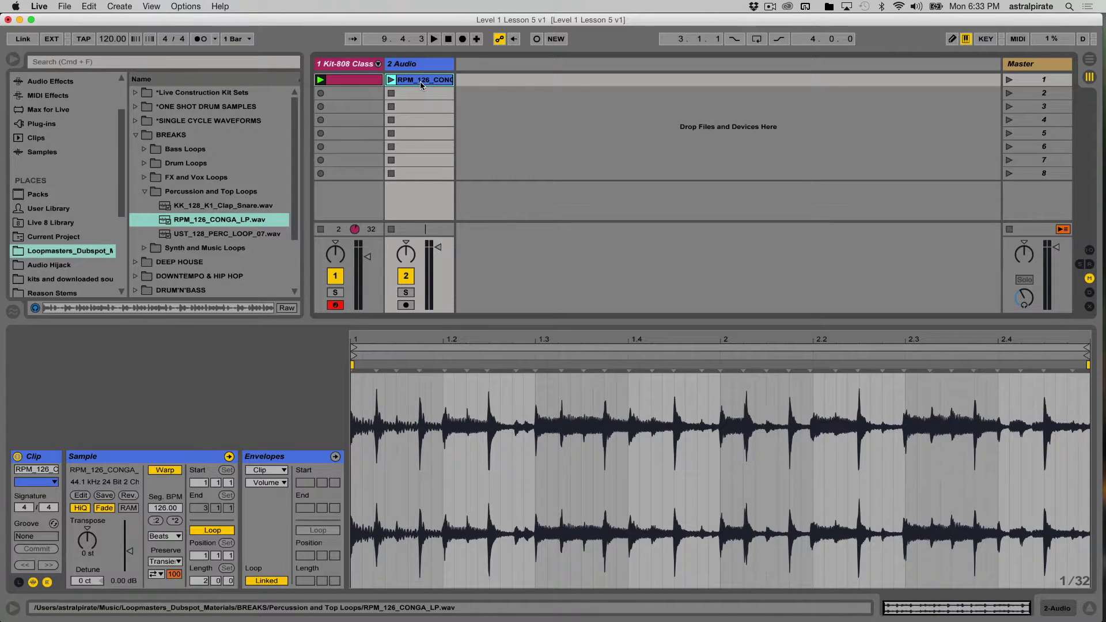
pyautogui.click(320, 80)
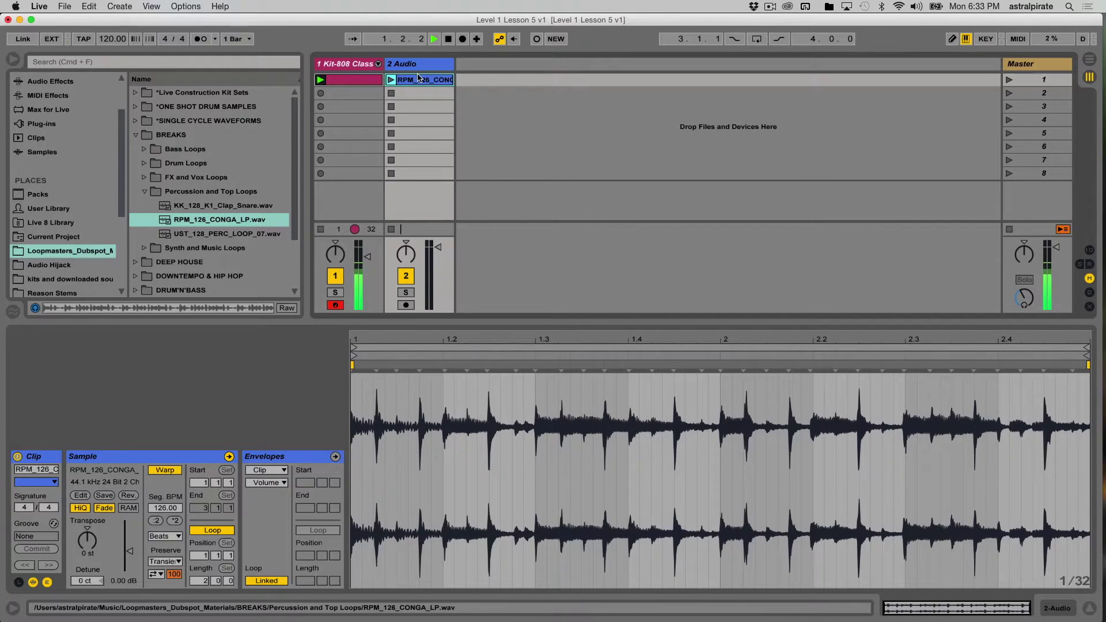
pyautogui.click(391, 79)
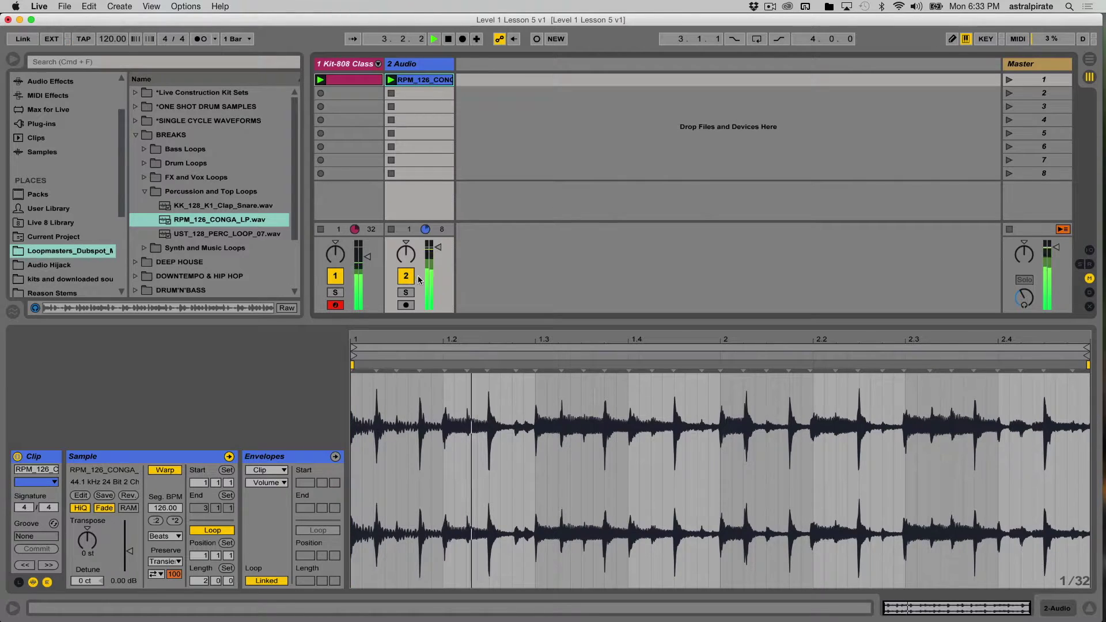
# Step: Lower the conga track to -22.4 dB and toggle Solo on the drum track
pyautogui.click(438, 247)
pyautogui.moveTo(438, 247); pyautogui.dragTo(438, 273)
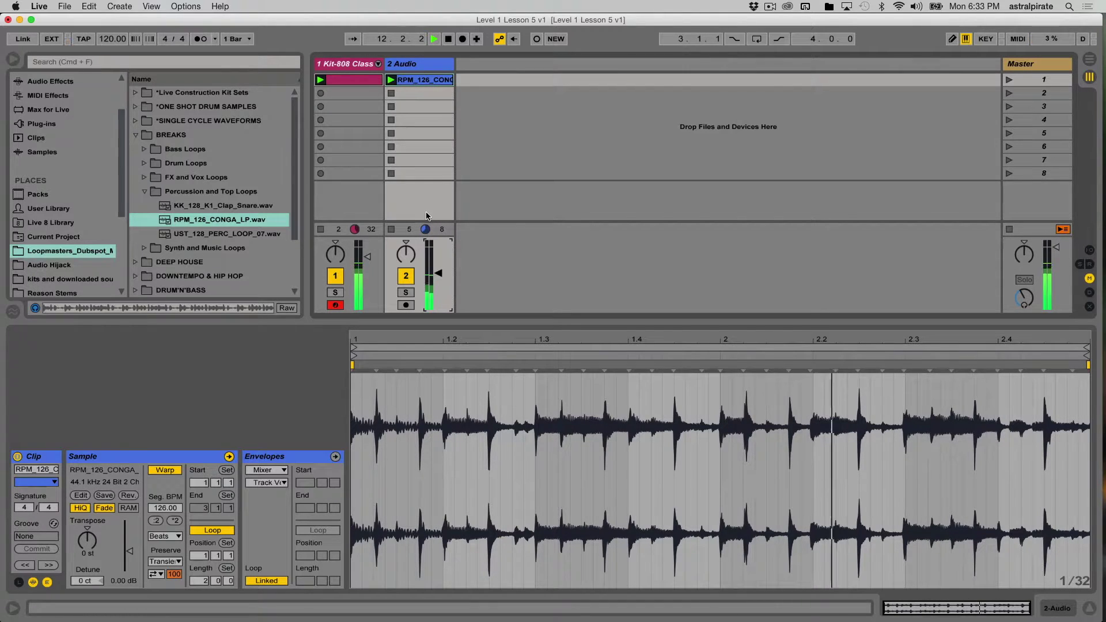
pyautogui.click(335, 292)
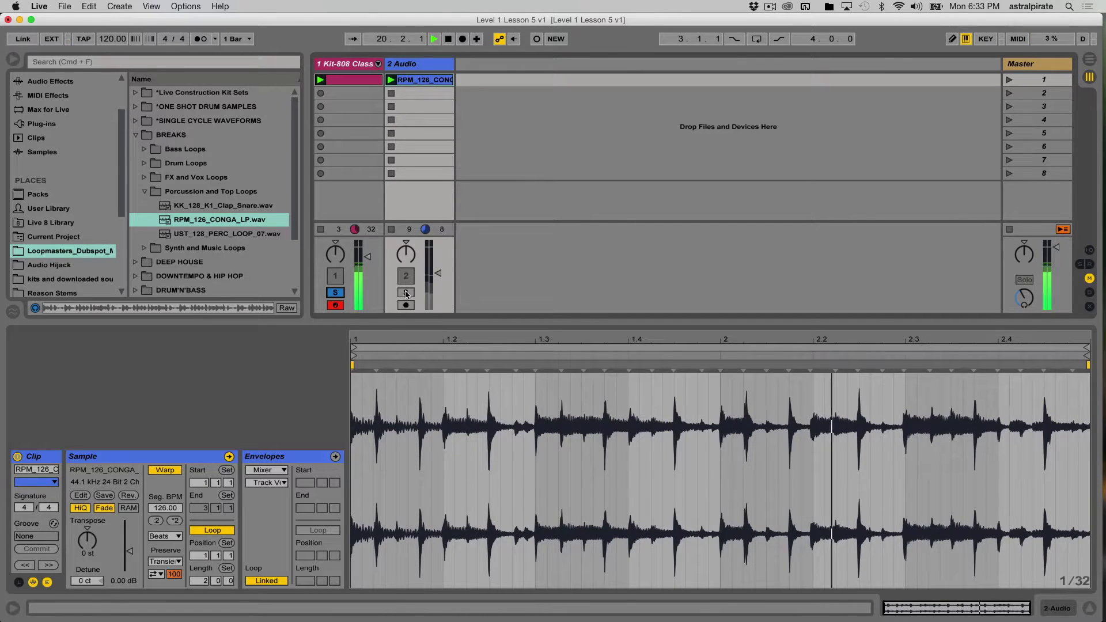
pyautogui.click(339, 294)
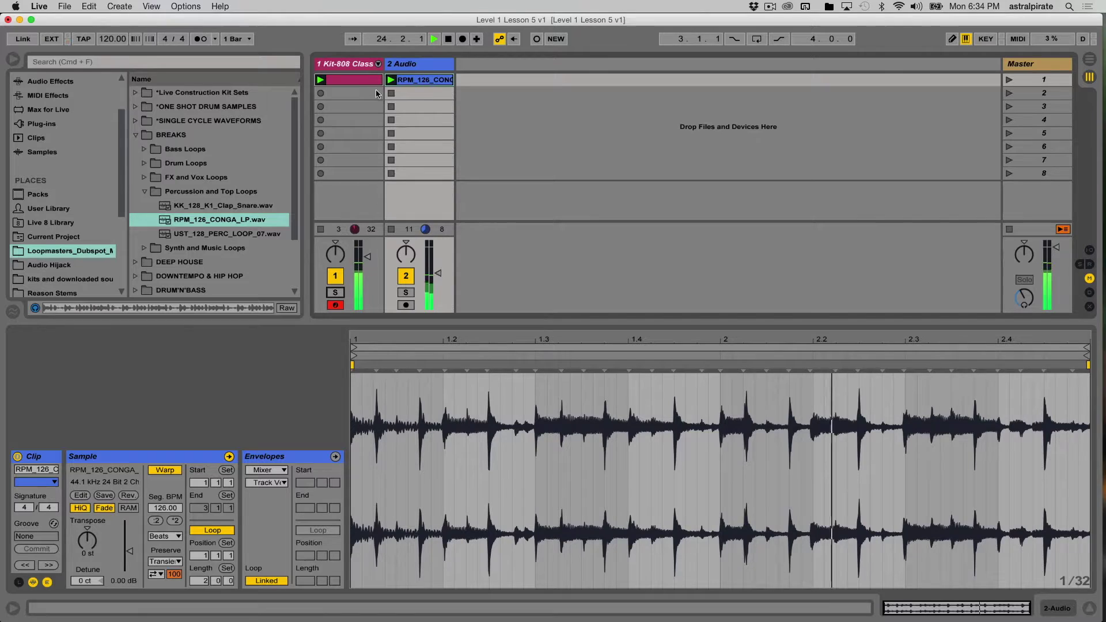
# Step: Stop playback, select the Kit-808 clip, enlarge the note editor, and zoom to show all eight bars
pyautogui.press('space')
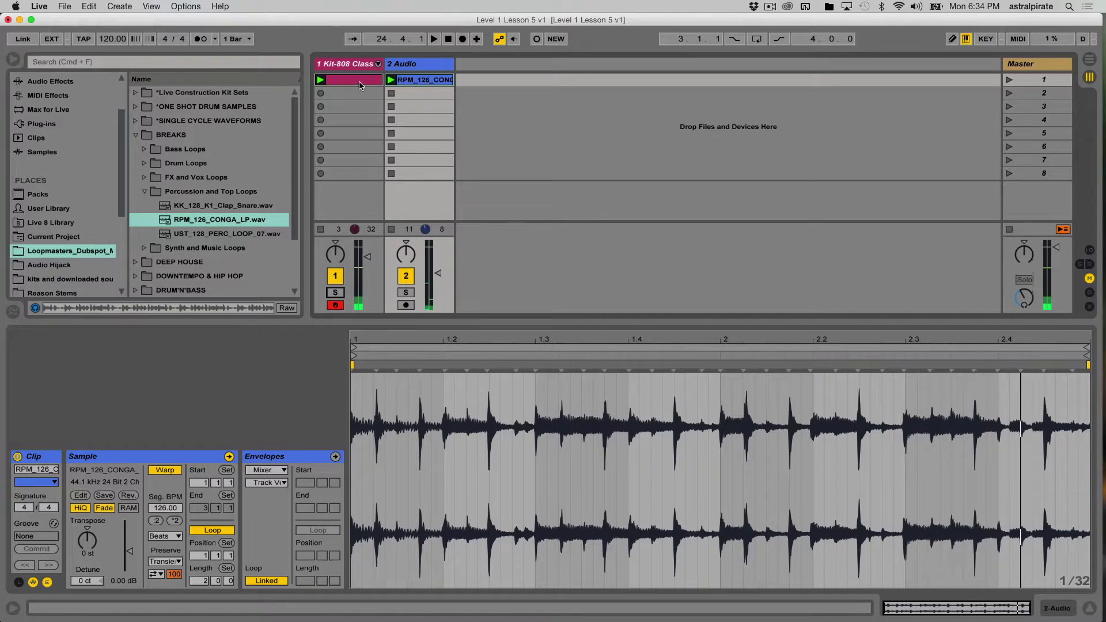
pyautogui.click(359, 81)
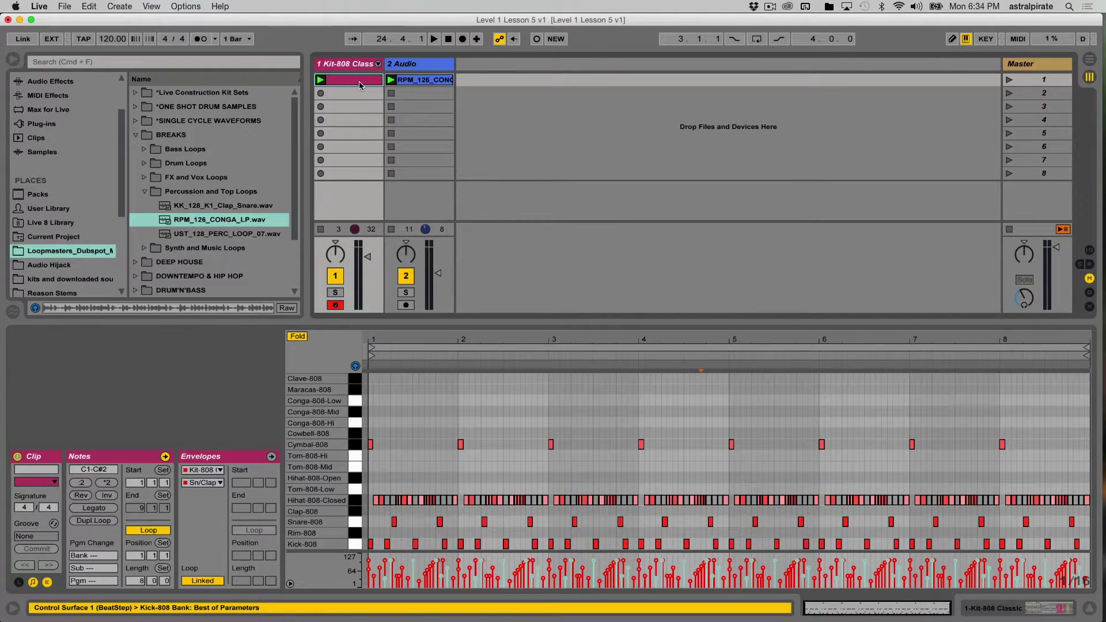
pyautogui.moveTo(591, 318); pyautogui.dragTo(570, 176)
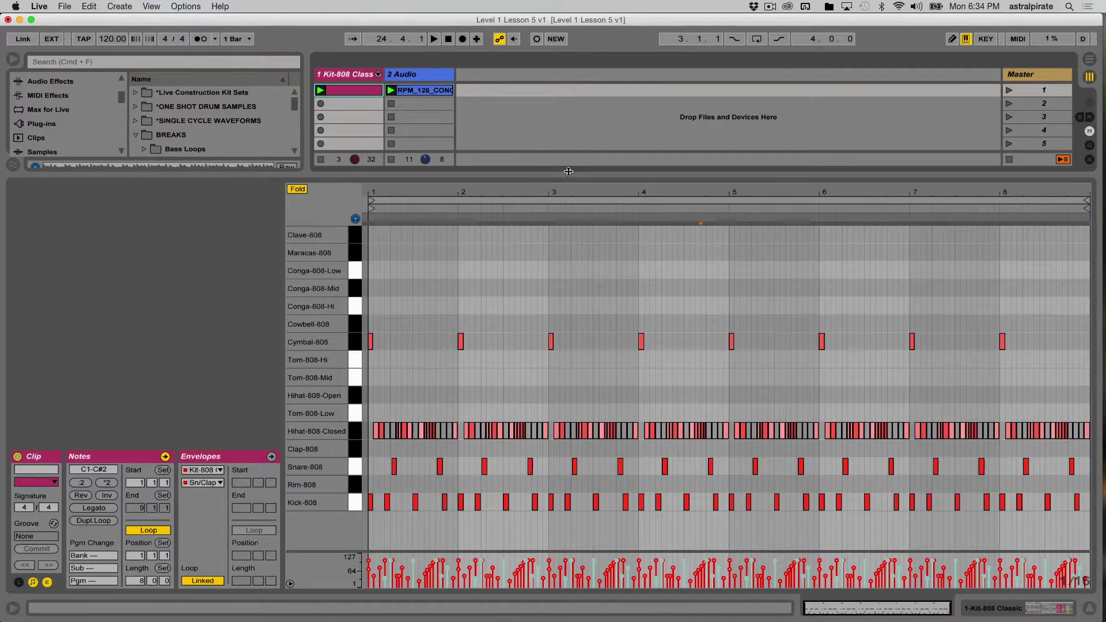
pyautogui.moveTo(401, 194)
pyautogui.mouseDown()
pyautogui.moveTo(401, 242)
pyautogui.moveTo(523, 243)
pyautogui.mouseUp()
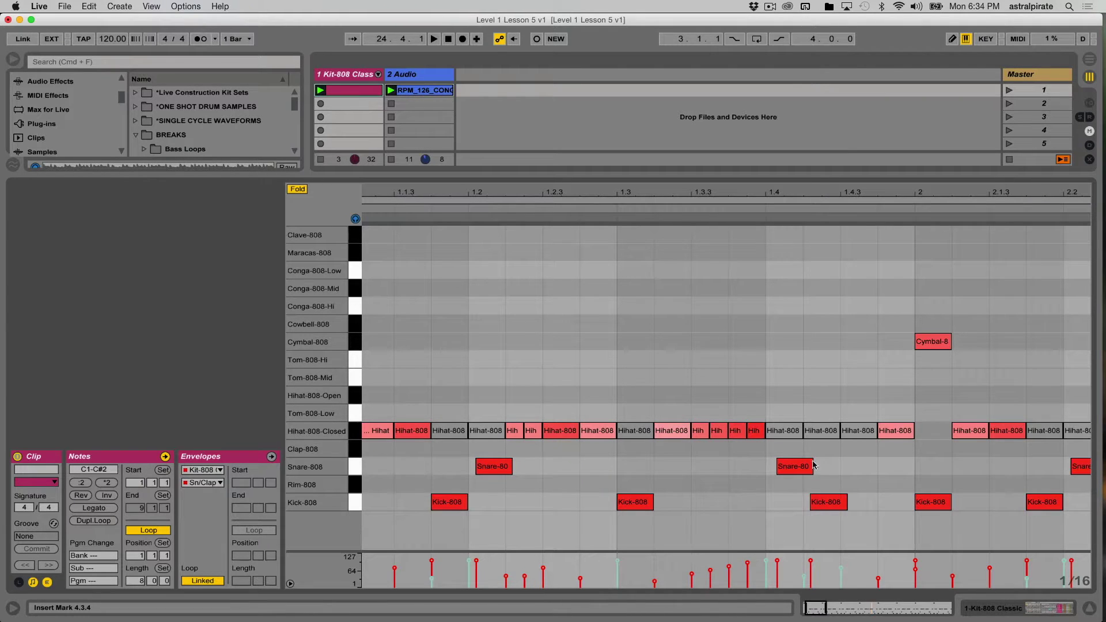
pyautogui.moveTo(562, 195); pyautogui.dragTo(441, 278)
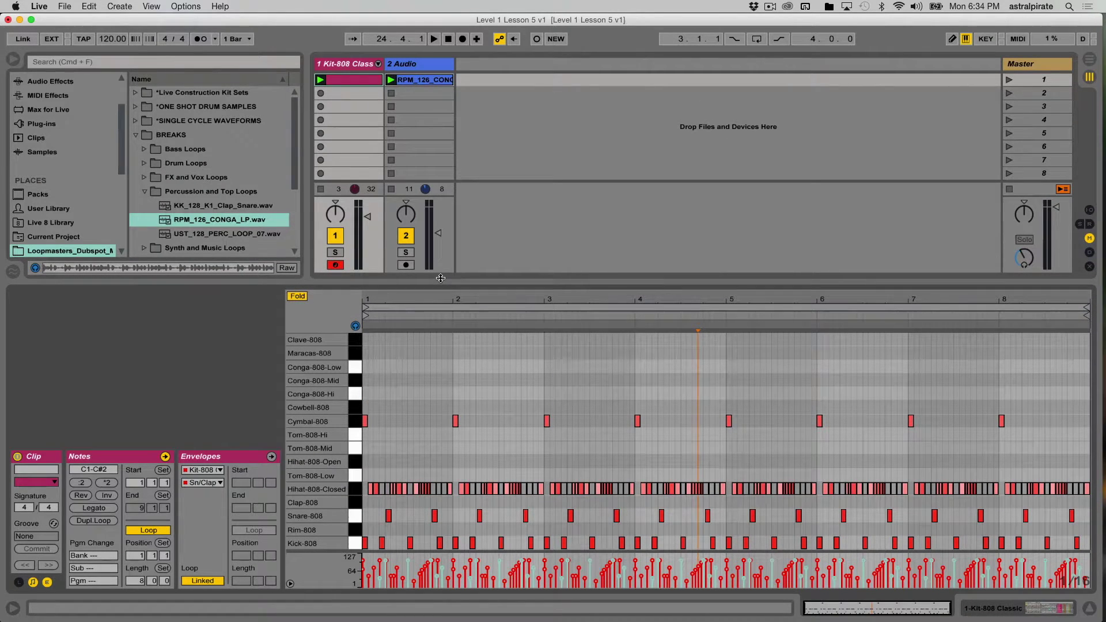
# Step: Listen to the pattern, then select all the Snare-808 and Kick-808 notes
pyautogui.press('space')
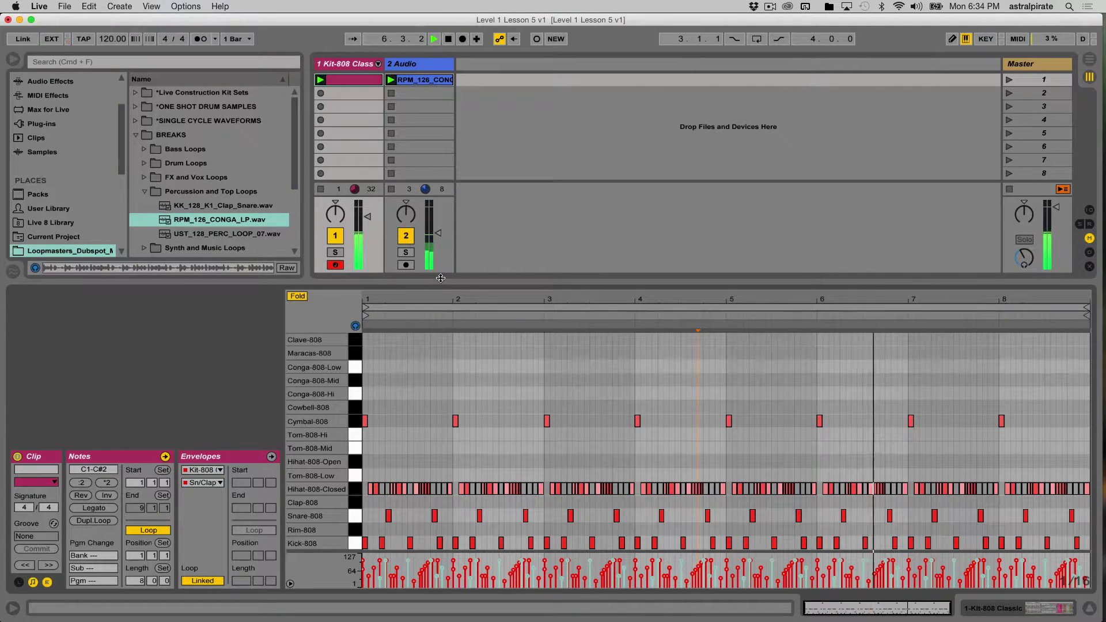
pyautogui.press('space')
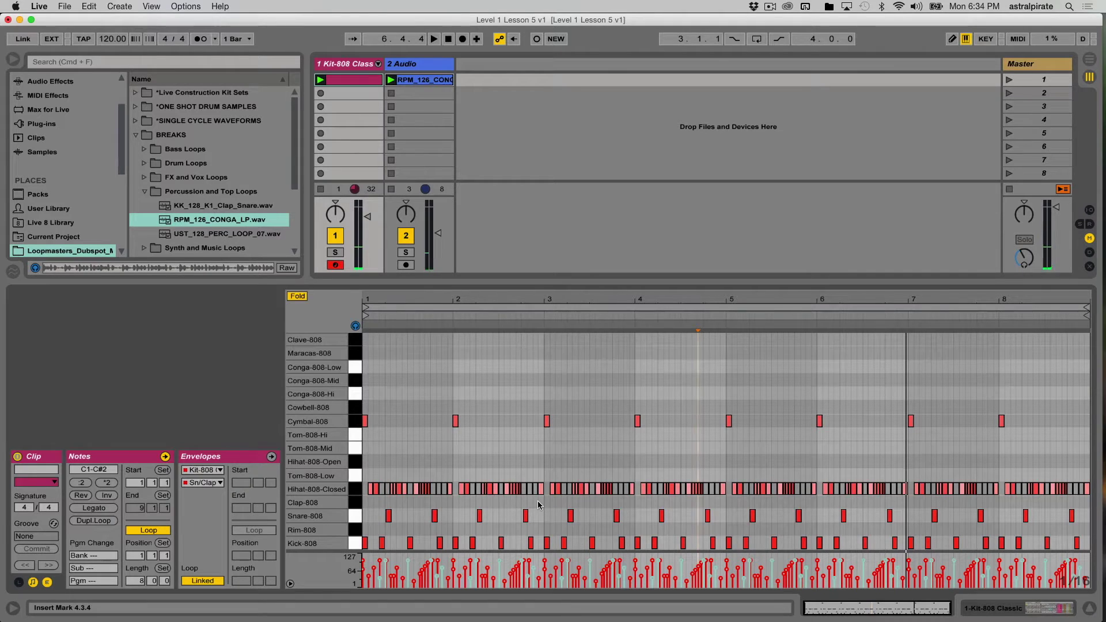
pyautogui.click(547, 509)
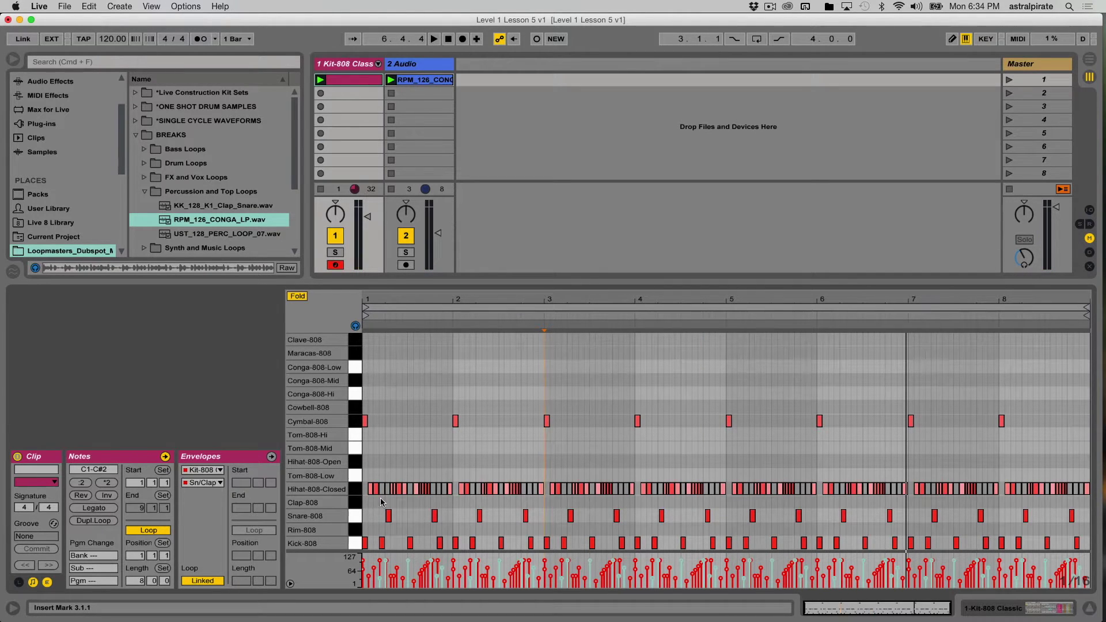
pyautogui.click(354, 518)
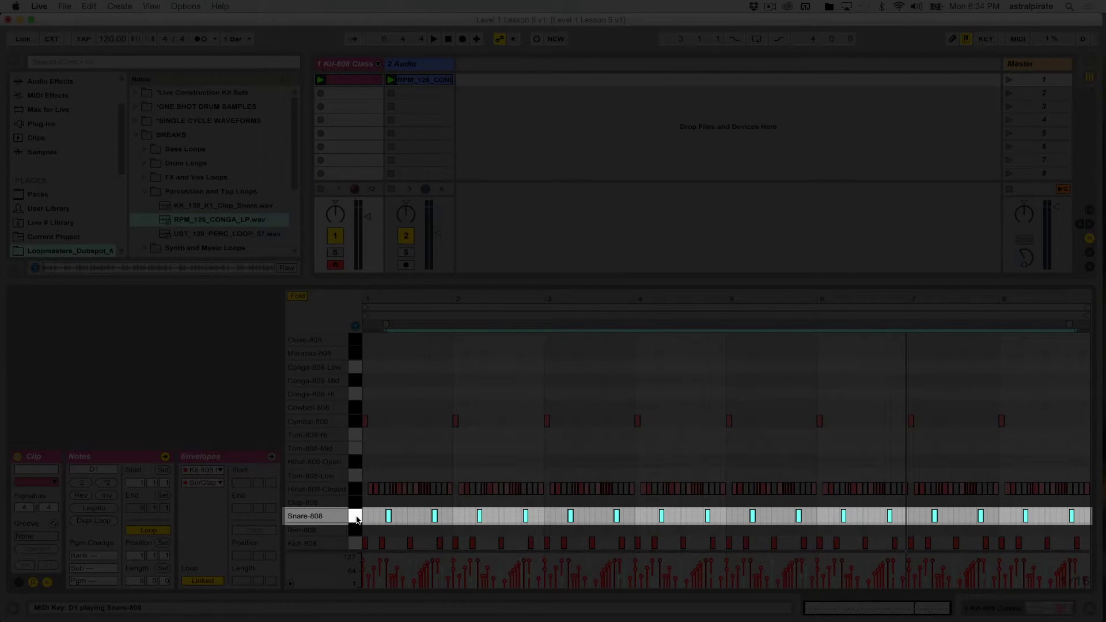
pyautogui.click(355, 518)
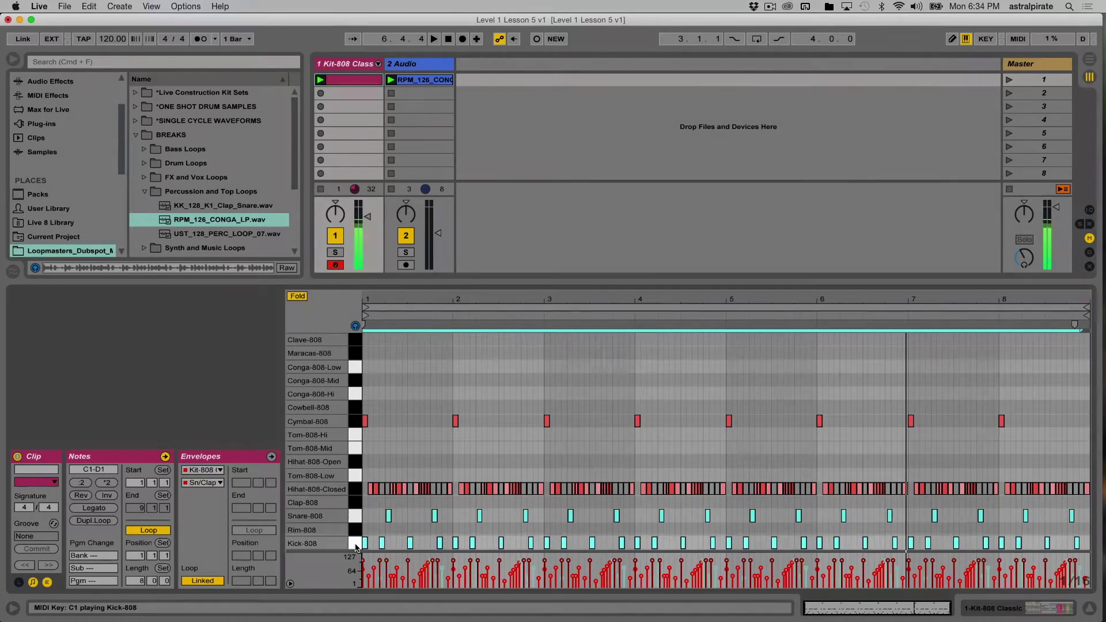
pyautogui.click(355, 544)
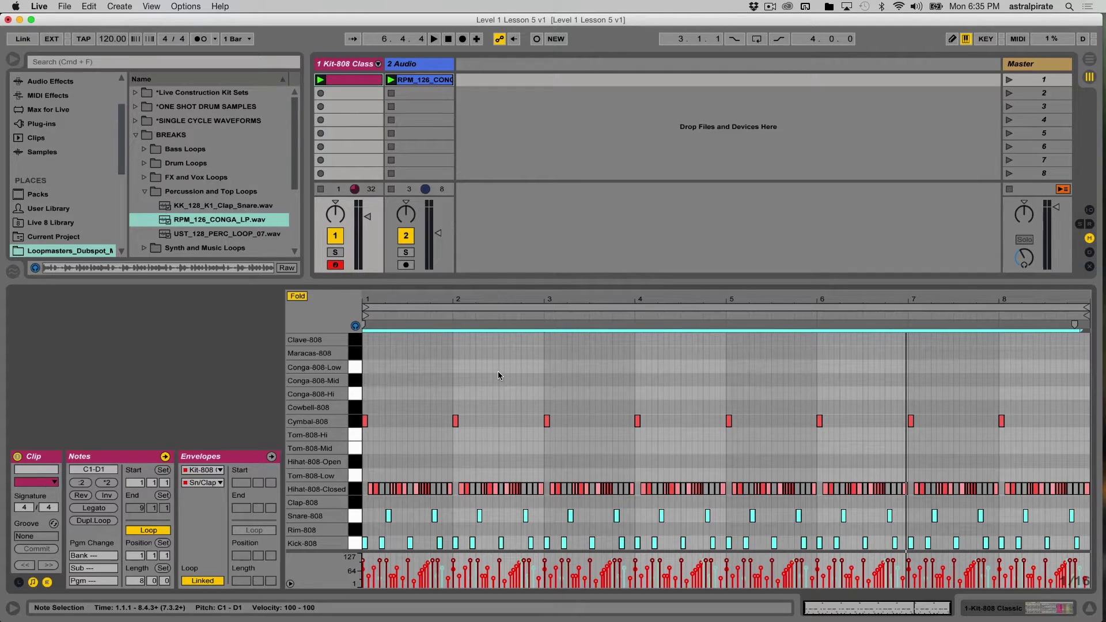
# Step: Quantize the selected kick and snare notes to 1/16 at 100% amount, then play the pattern
pyautogui.press('super+shift+u')
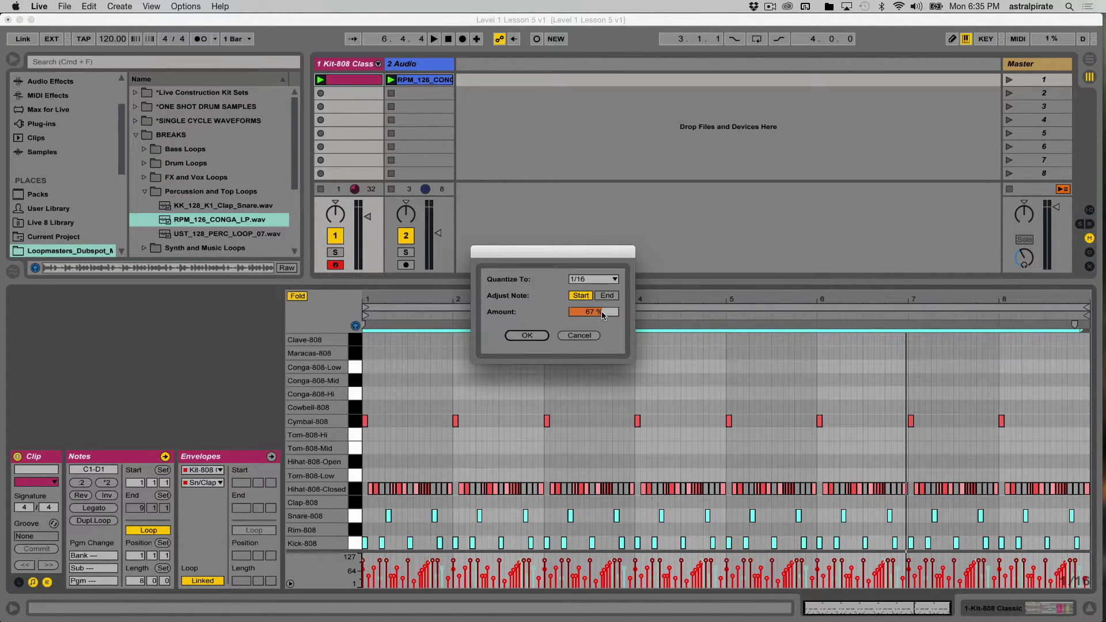
pyautogui.click(604, 315)
pyautogui.moveTo(603, 315); pyautogui.dragTo(603, 296)
pyautogui.click(528, 336)
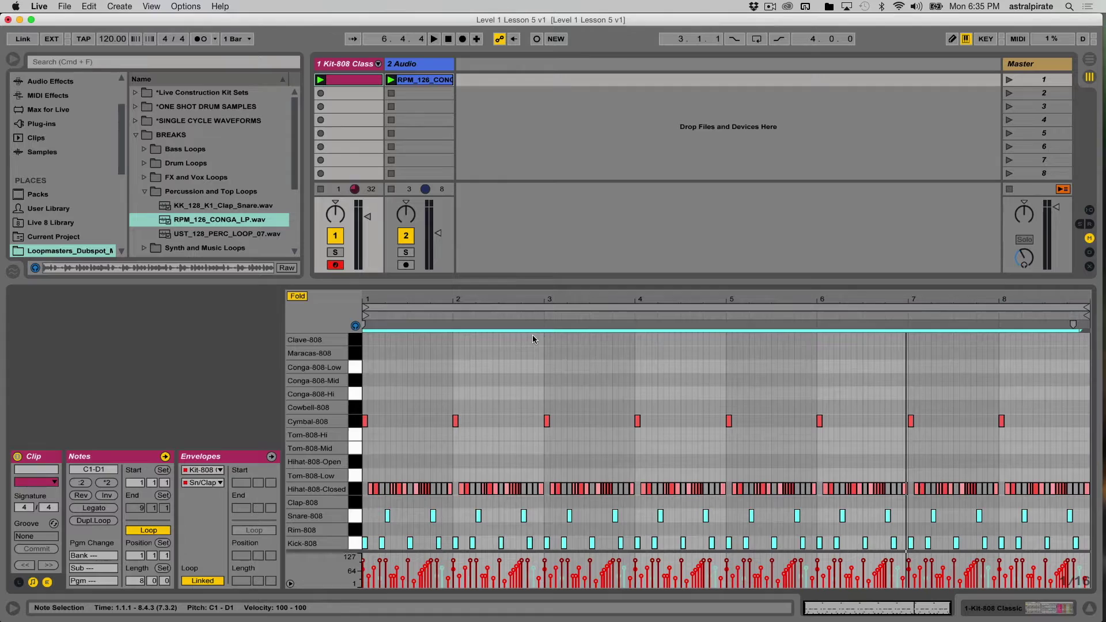
pyautogui.press('space')
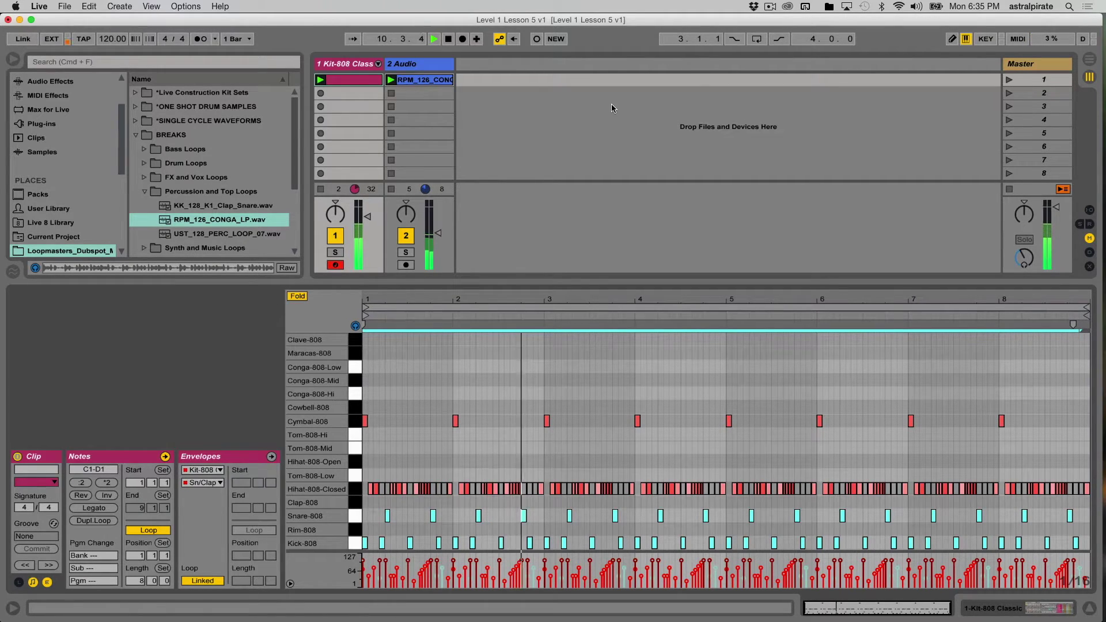
# Step: Shift the Snare-808 notes up one row onto Clap-808 and play the new pattern
pyautogui.press('space')
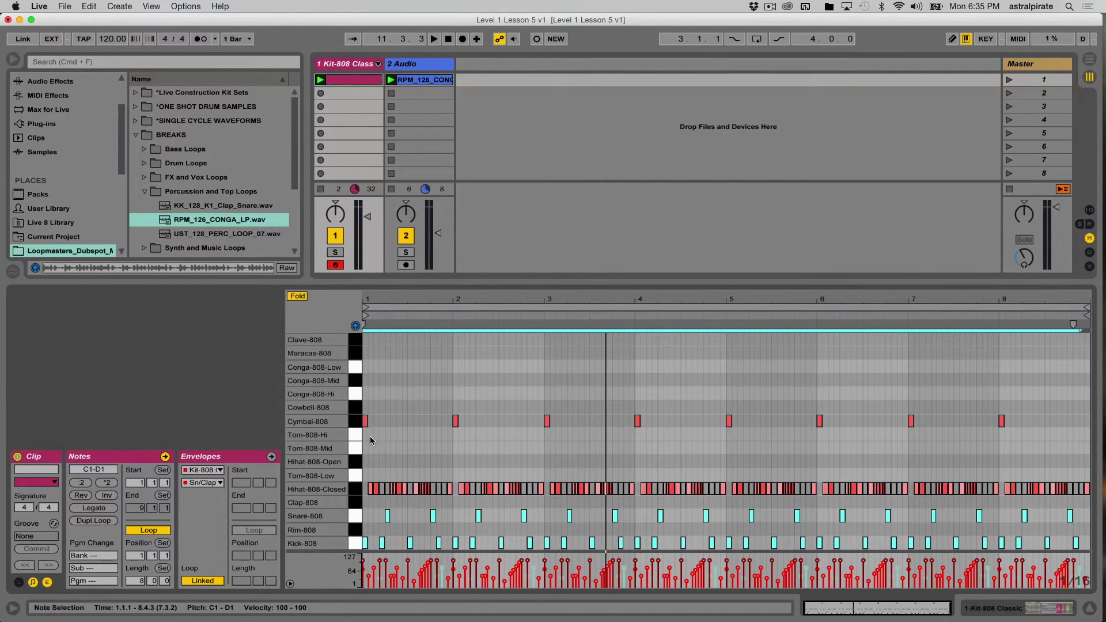
pyautogui.click(360, 517)
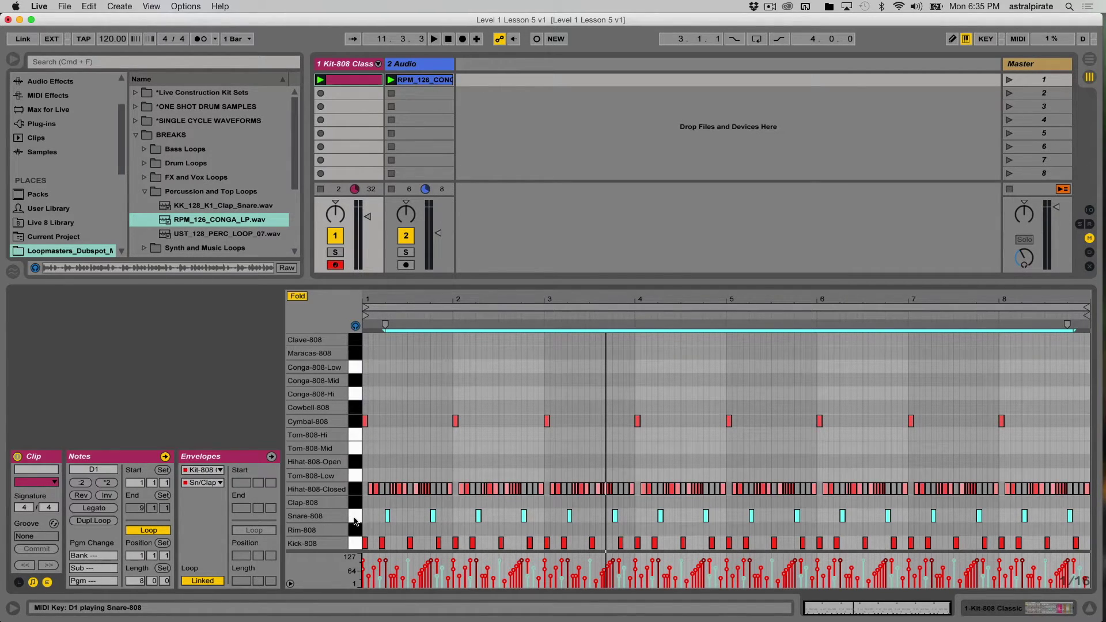
pyautogui.click(354, 522)
pyautogui.press('Up')
pyautogui.press('space')
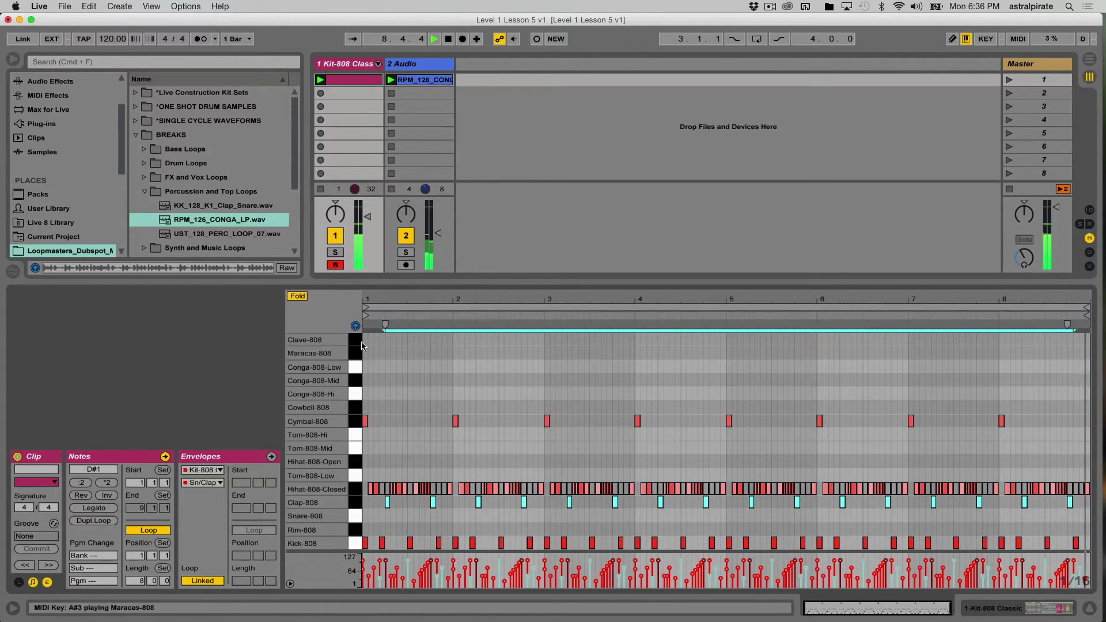
# Step: Zoom into bar 1 and drag the Clap-808 note velocity from 100 down to 80
pyautogui.moveTo(395, 294); pyautogui.dragTo(583, 299)
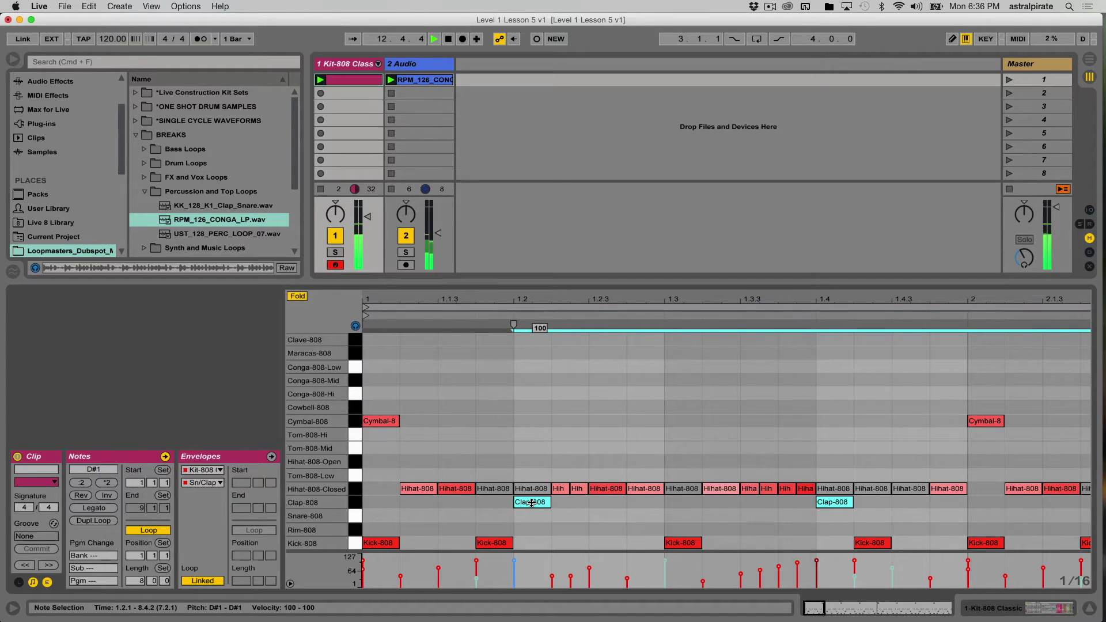
pyautogui.press('Escape')
pyautogui.moveTo(529, 502); pyautogui.dragTo(530, 507)
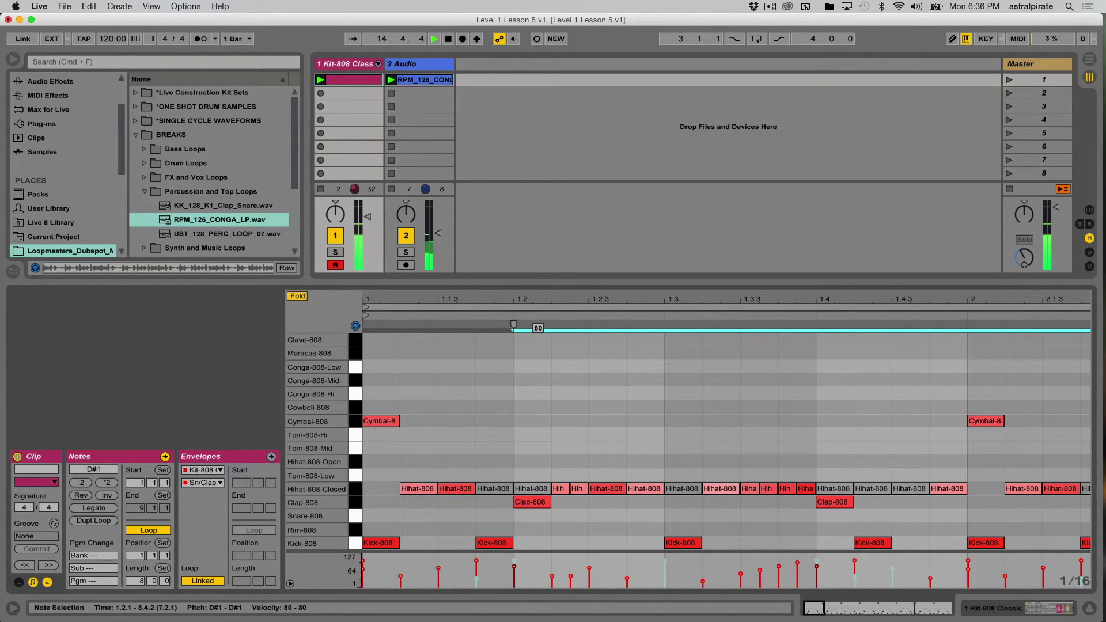
pyautogui.moveTo(530, 507); pyautogui.dragTo(532, 503)
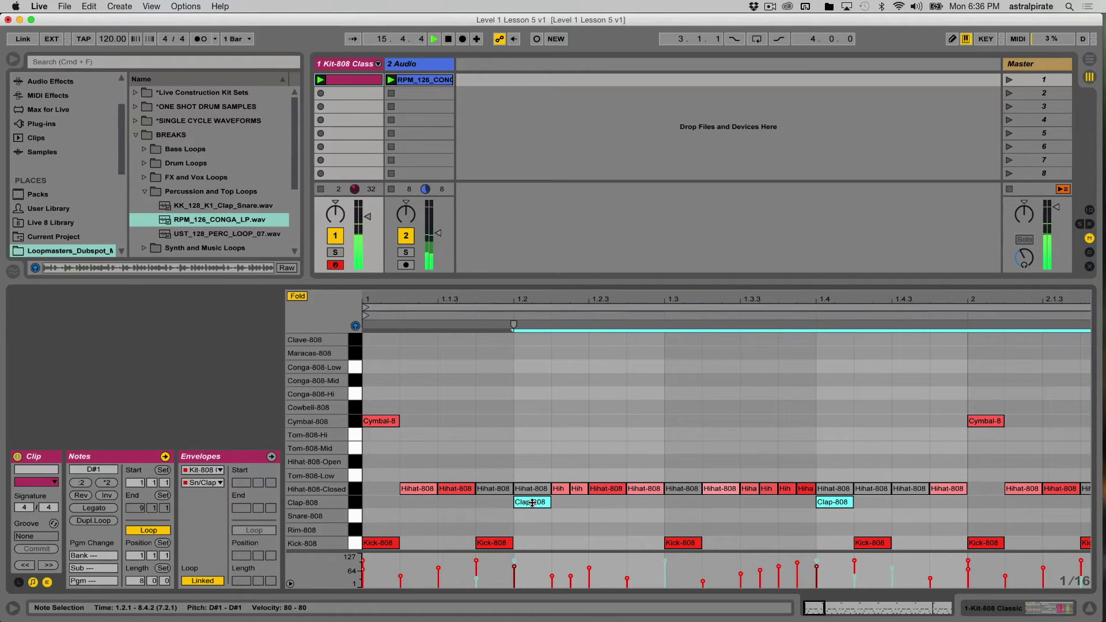
pyautogui.click(603, 298)
pyautogui.moveTo(604, 298); pyautogui.dragTo(478, 299)
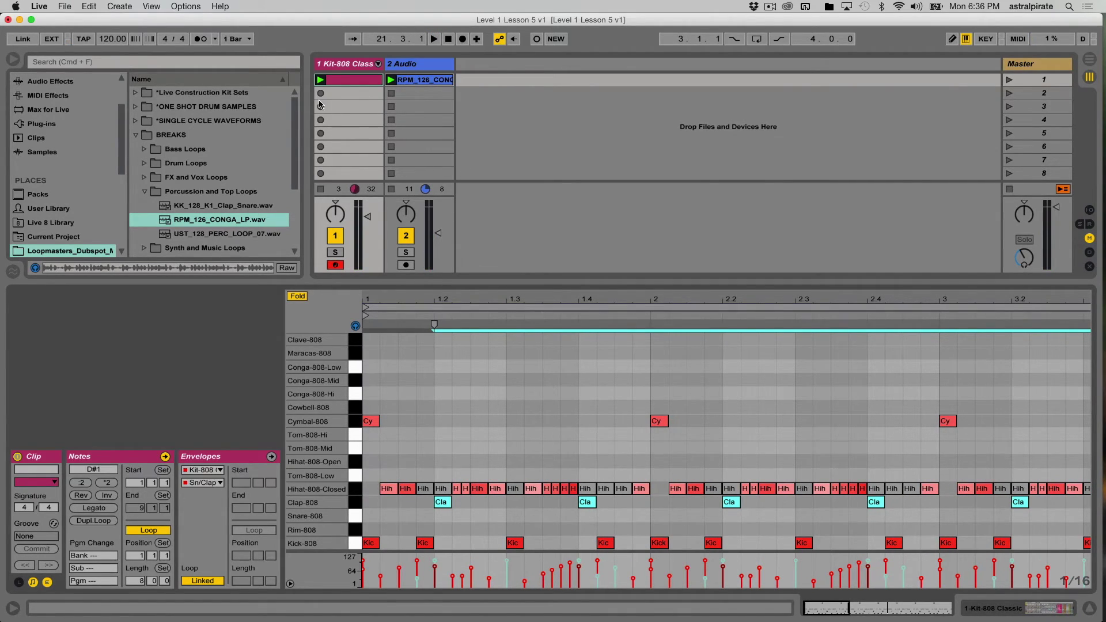
# Step: Narrow the file browser, view the conga clip, then return to the Kit-808 clip's notes
pyautogui.moveTo(306, 101); pyautogui.dragTo(261, 100)
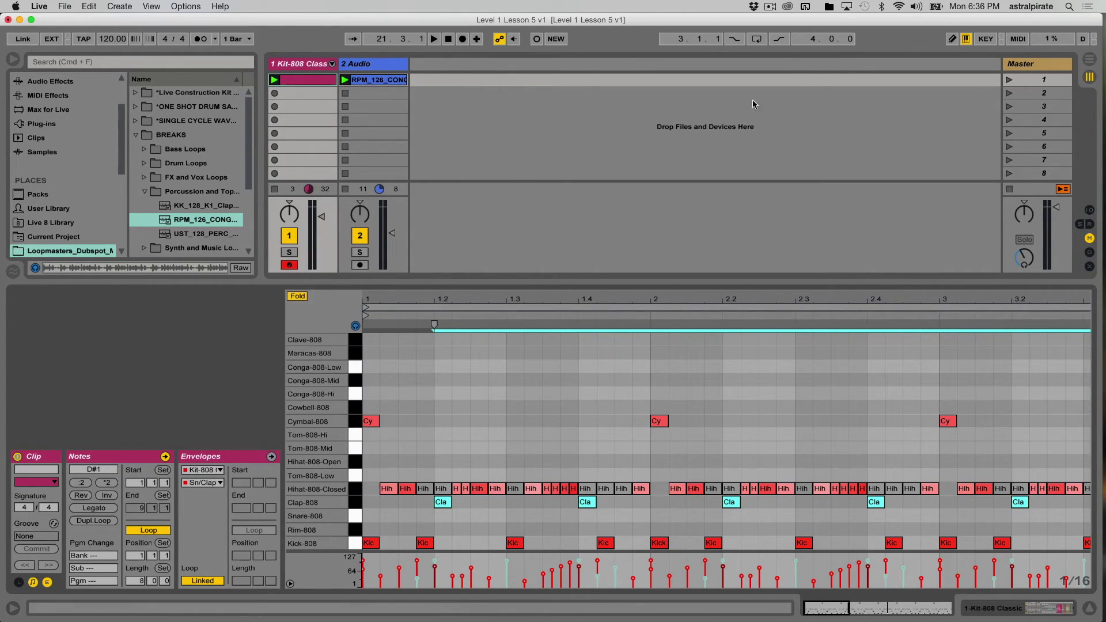
pyautogui.click(352, 78)
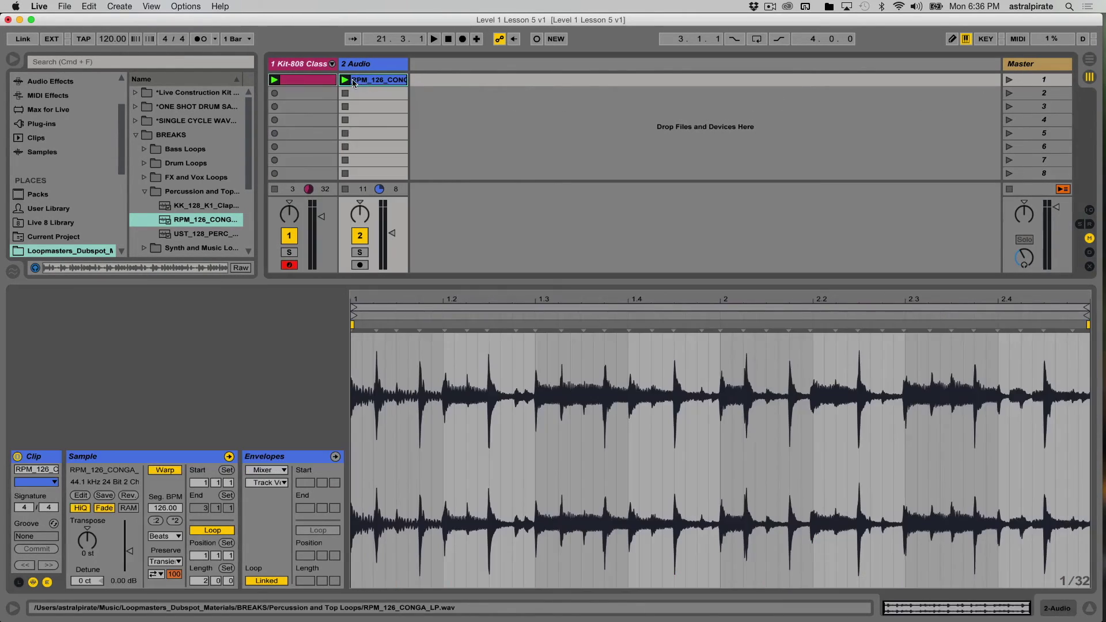
pyautogui.click(315, 79)
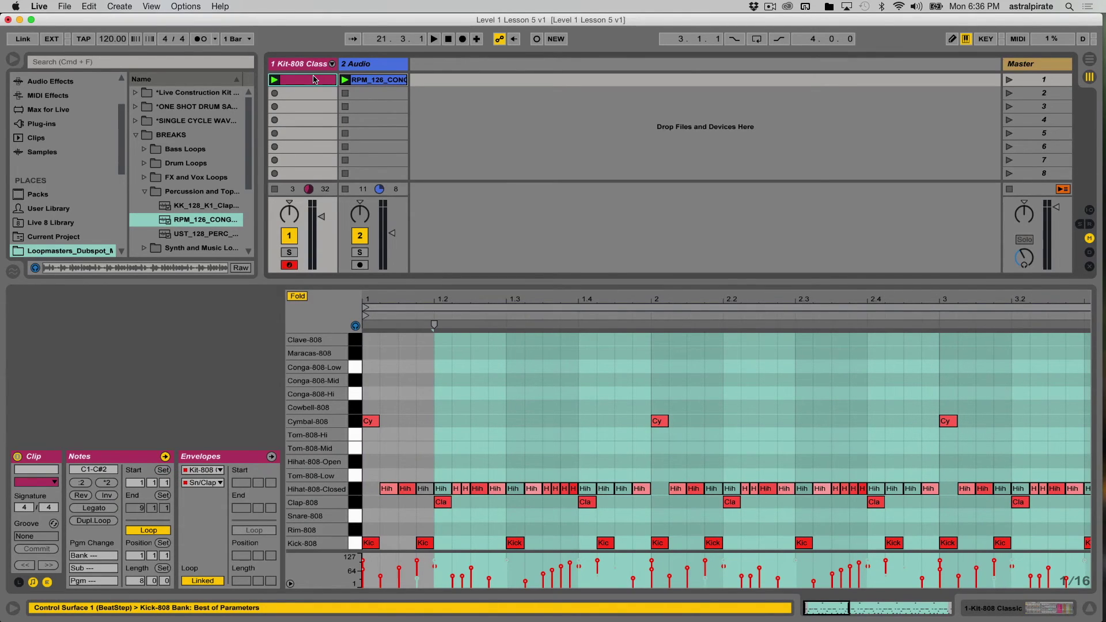